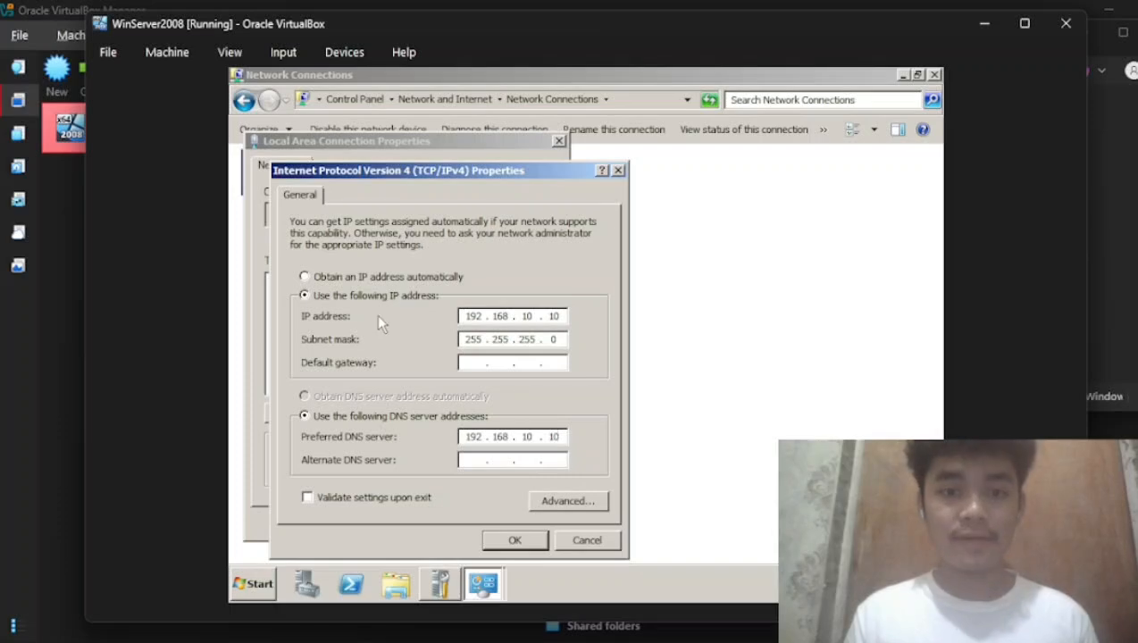
Step: Confirm the Local Area Connection's TCP/IPv4 settings and close the network connection windows
left_click(516, 540)
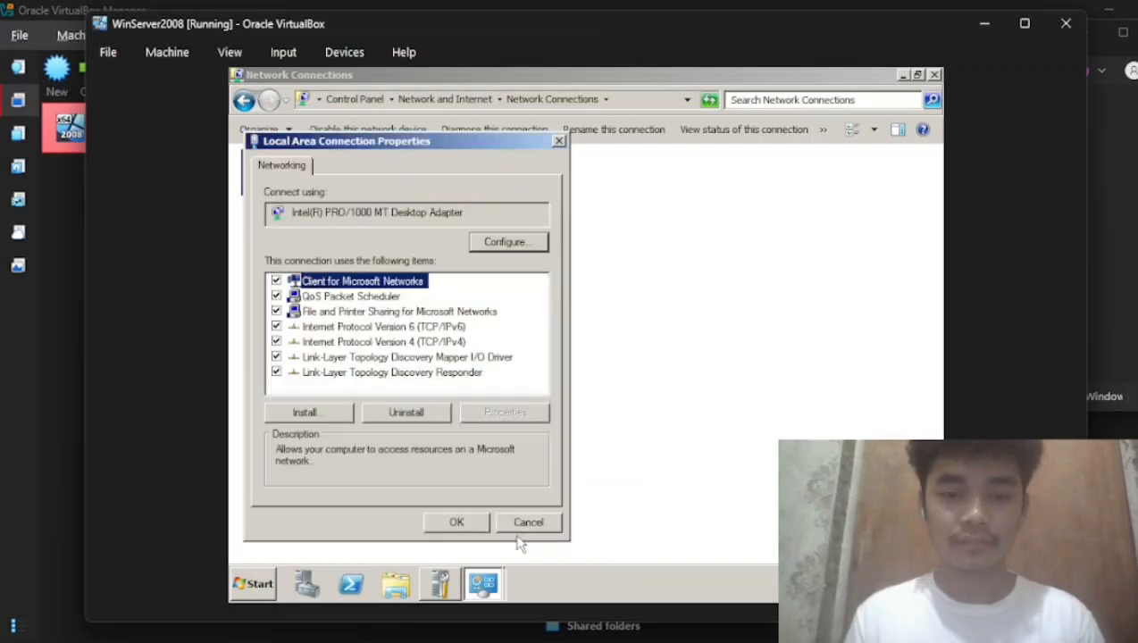
left_click(460, 529)
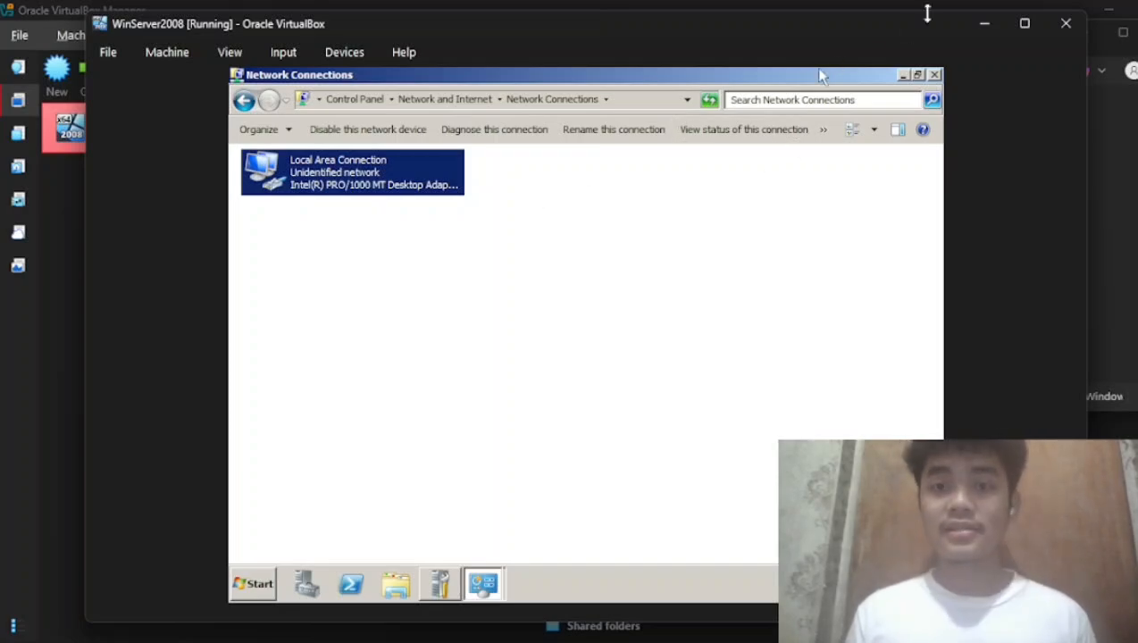
left_click(934, 76)
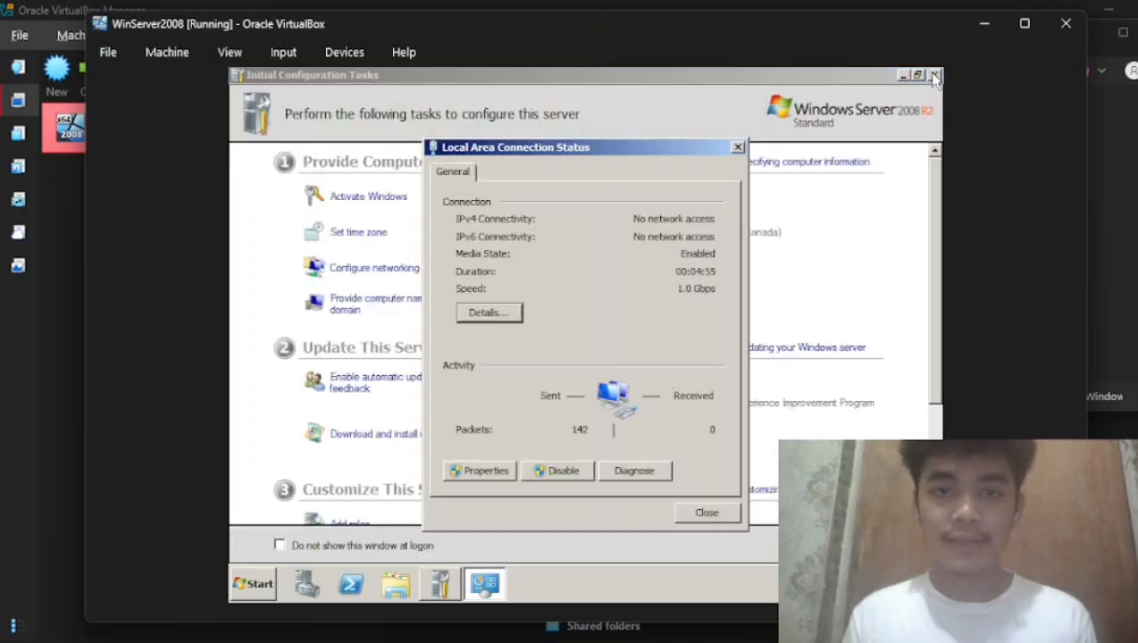
left_click(737, 147)
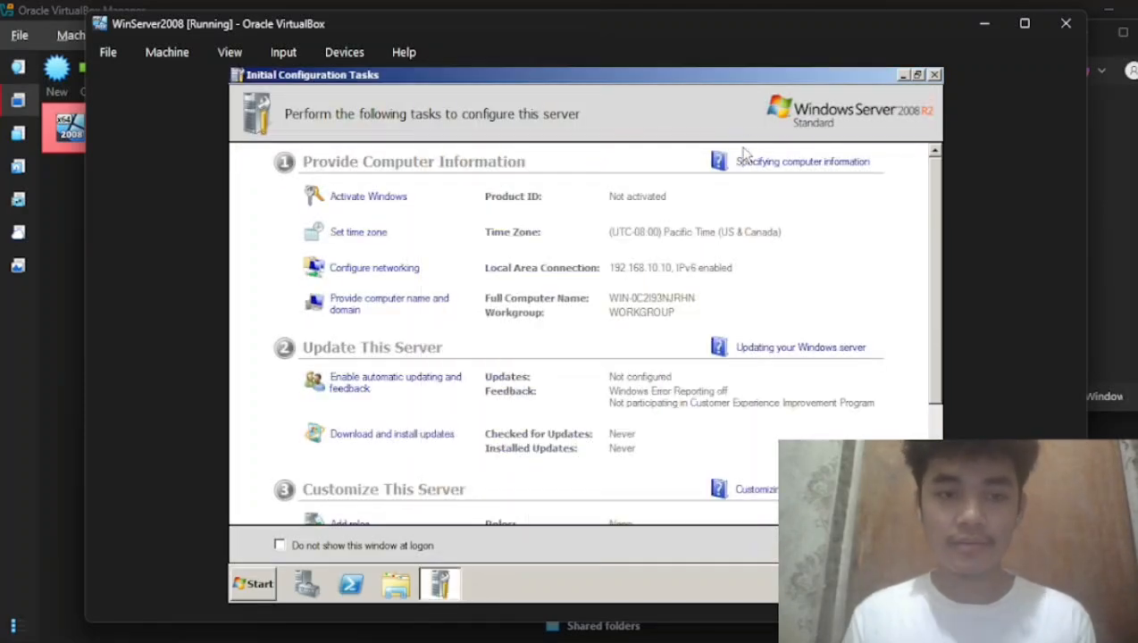
Step: Open Server Manager and start adding a role to the server
left_click(256, 593)
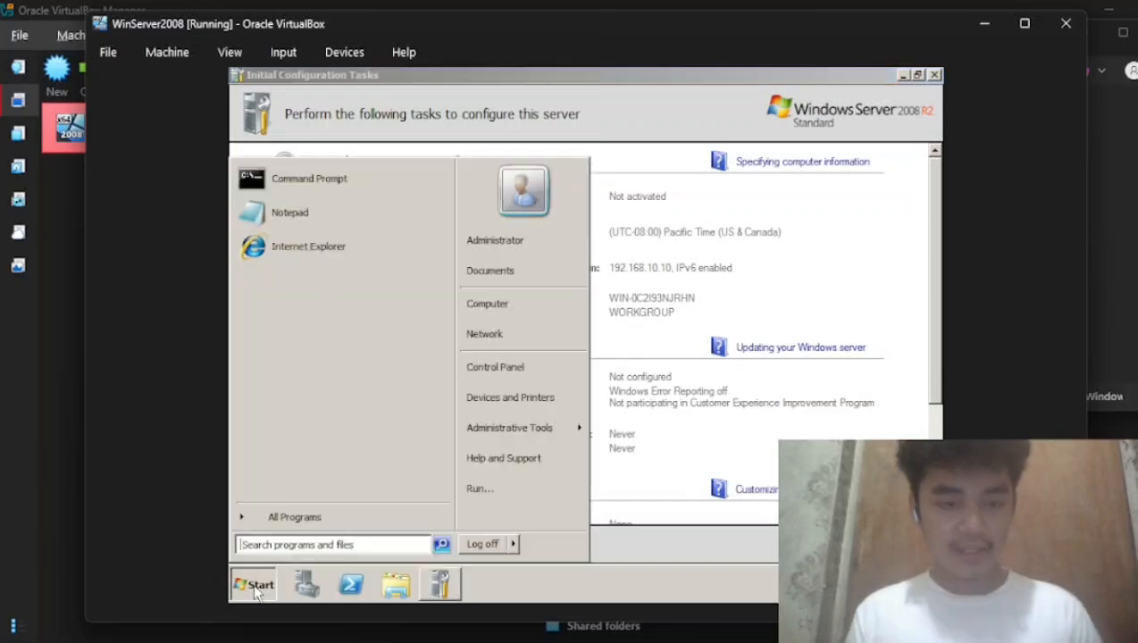
mouse_move(533, 437)
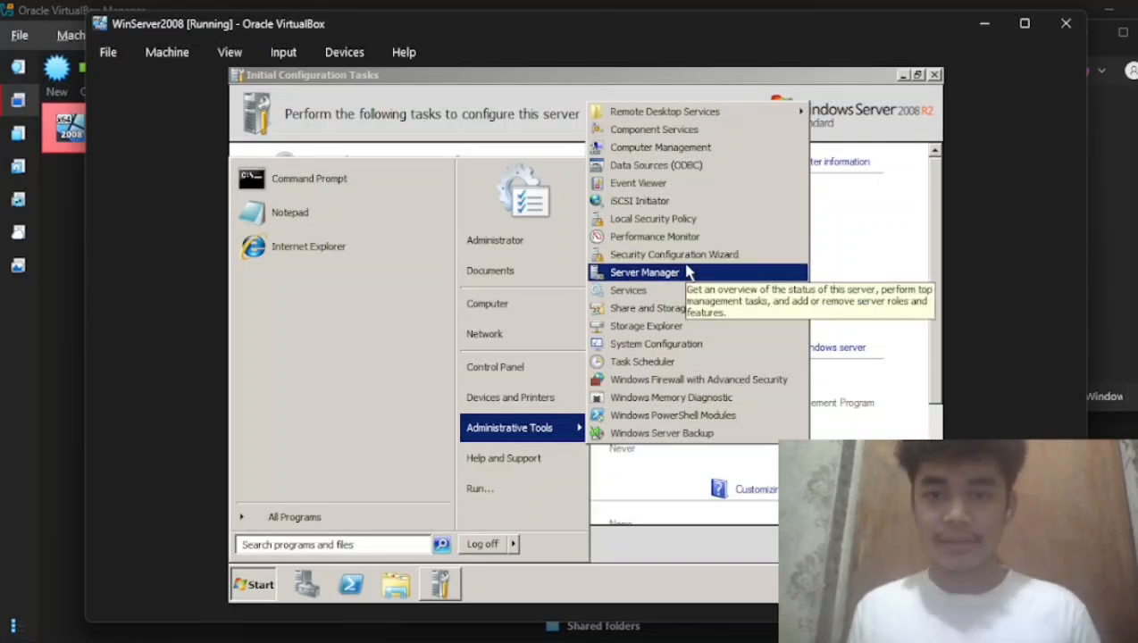
left_click(624, 277)
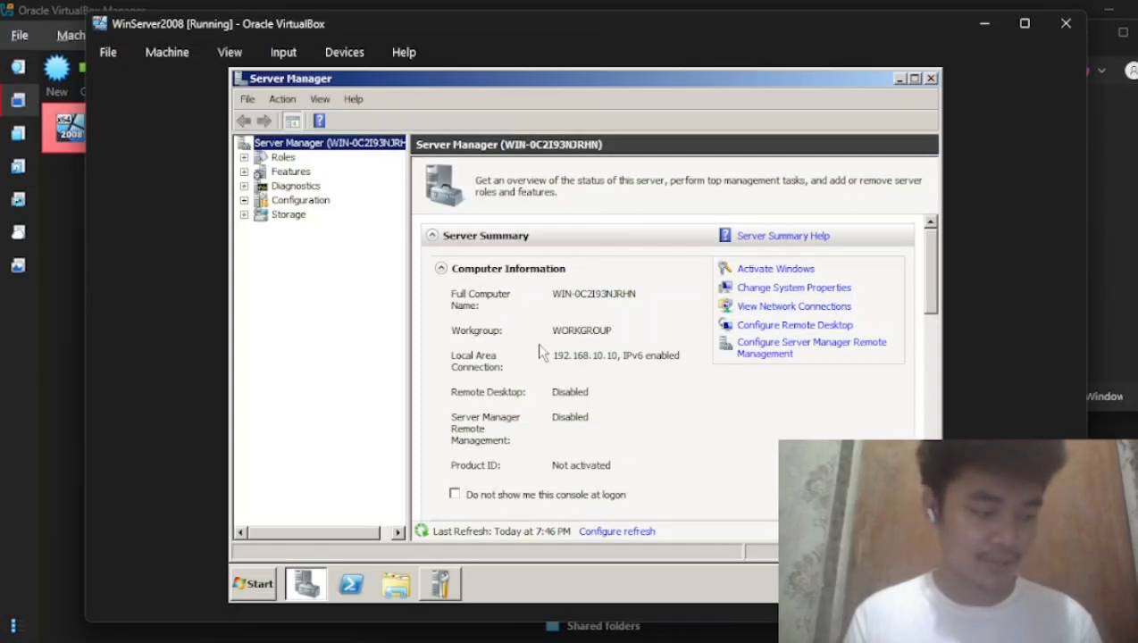
left_click(280, 158)
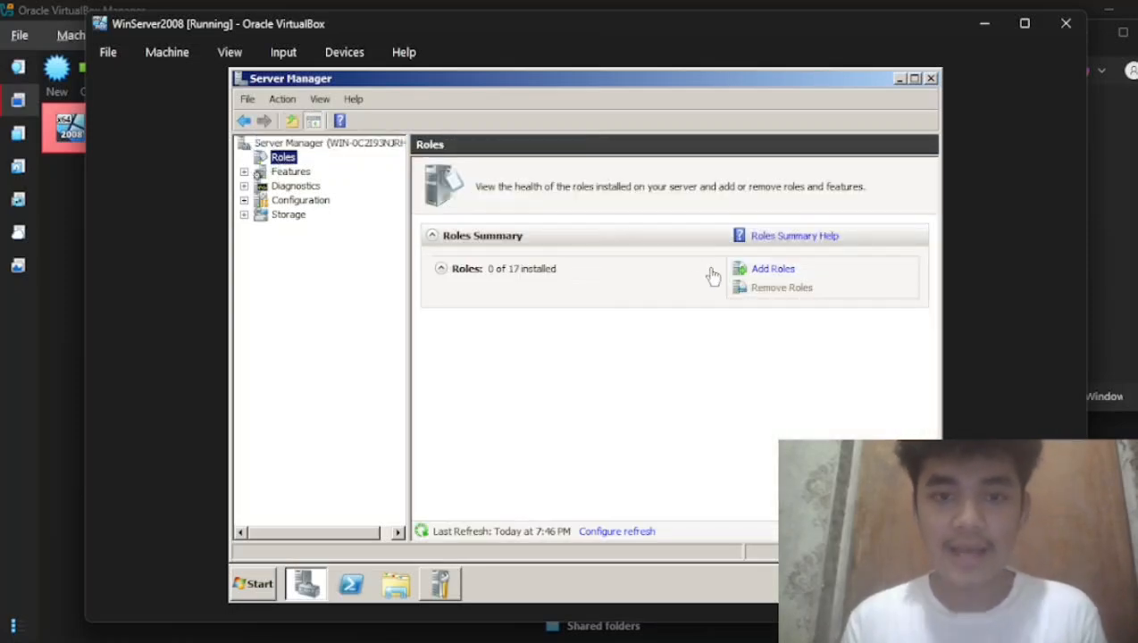
left_click(779, 277)
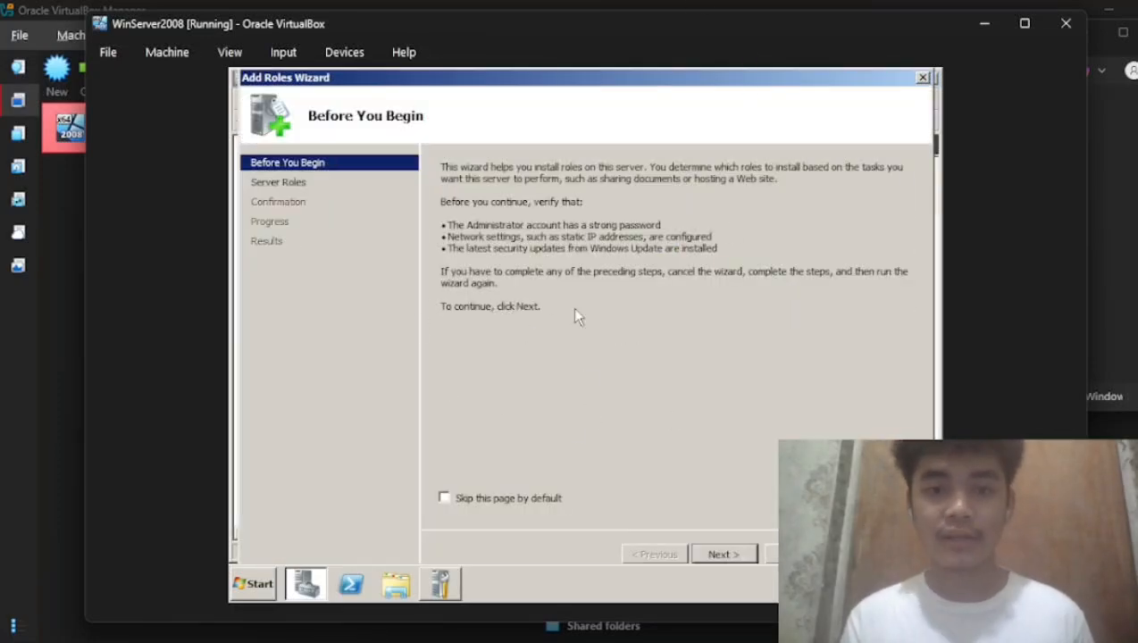
Step: Install the Active Directory Domain Services role together with the required .NET Framework 3.5.1 features
left_click(721, 558)
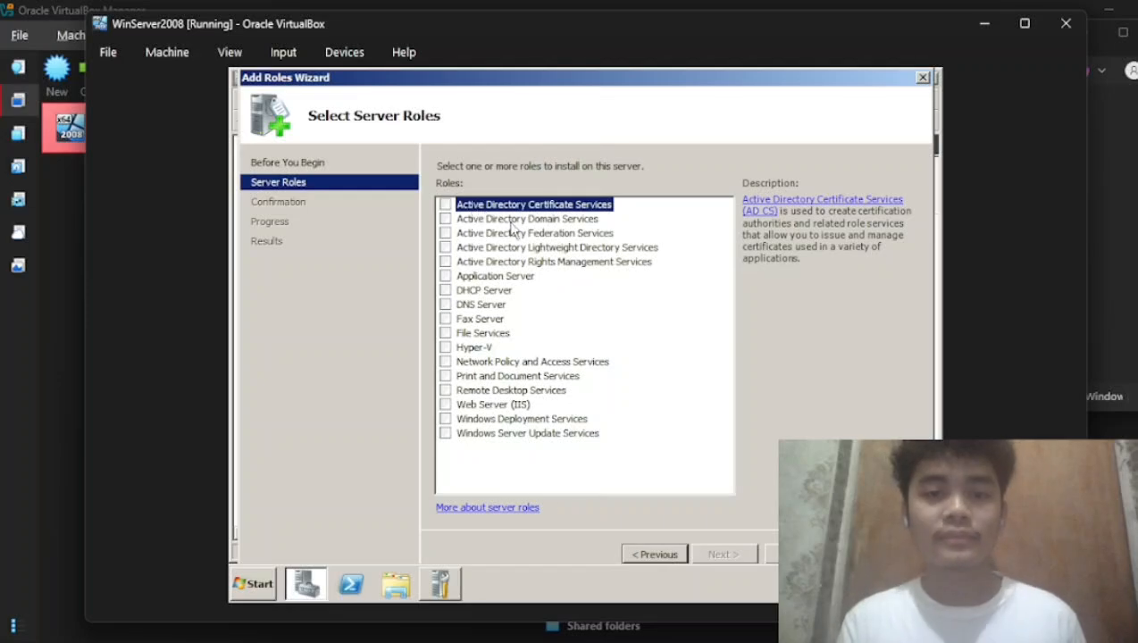
left_click(446, 220)
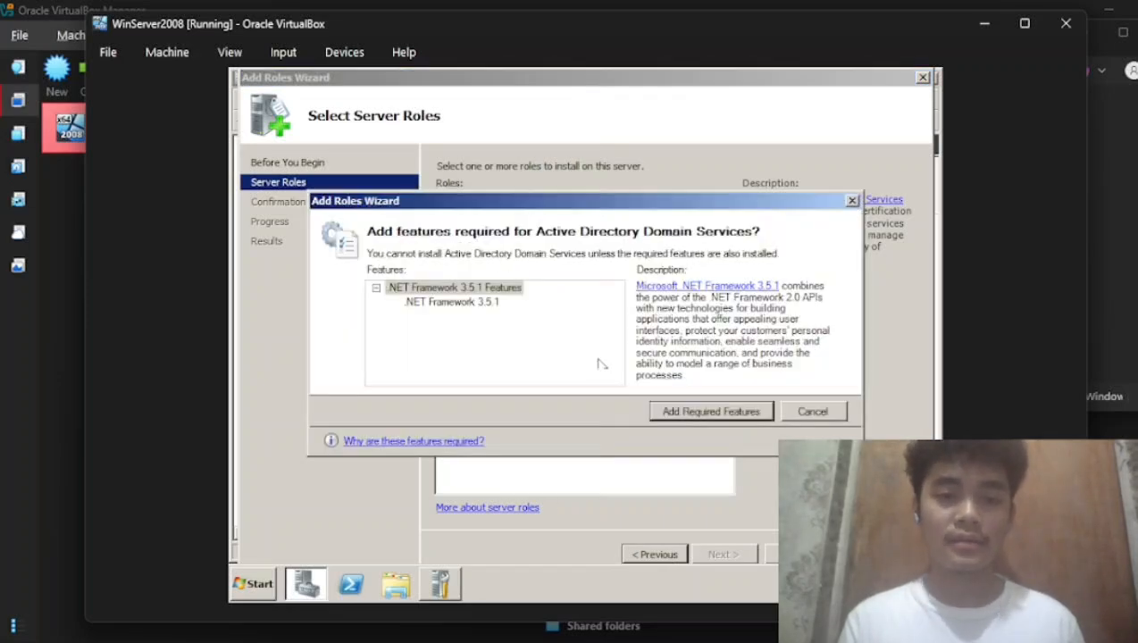
left_click(694, 413)
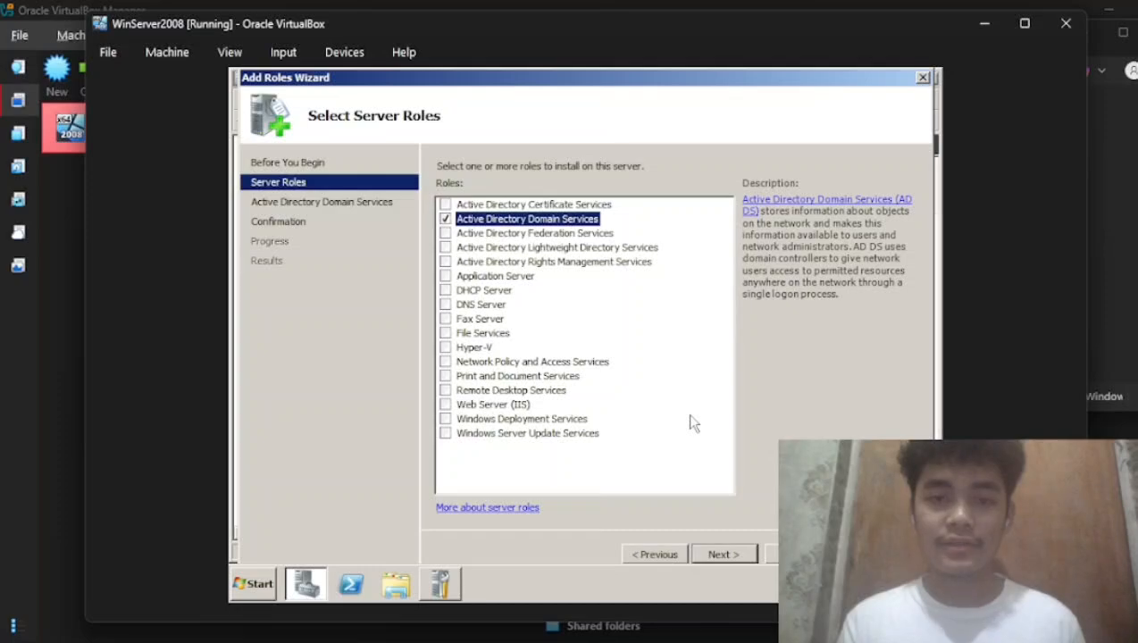
left_click(722, 554)
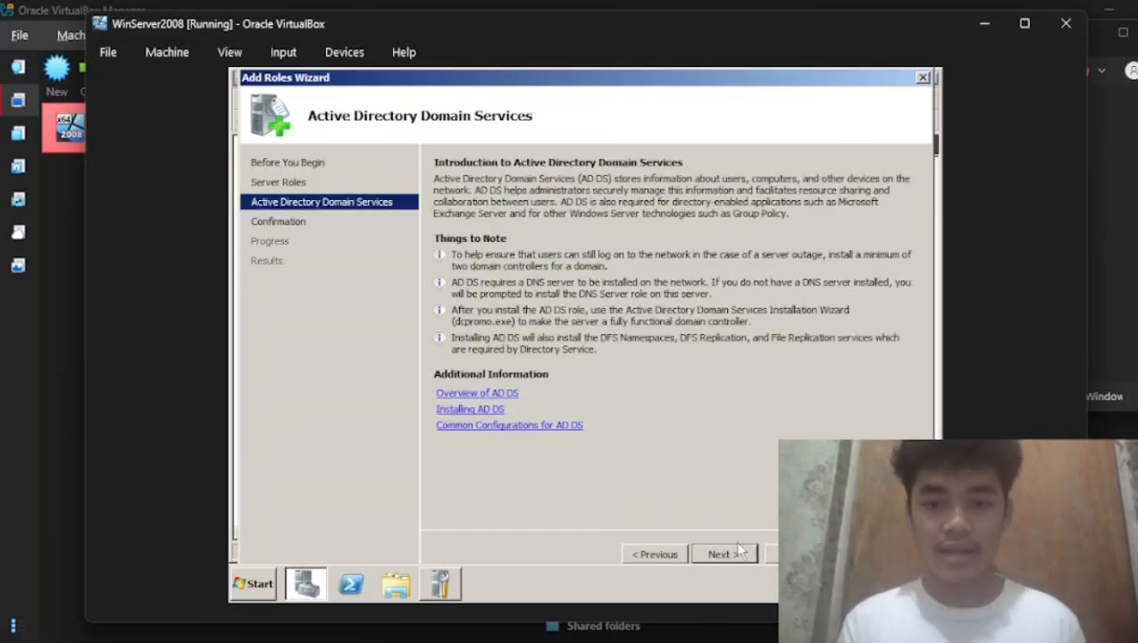
left_click(723, 554)
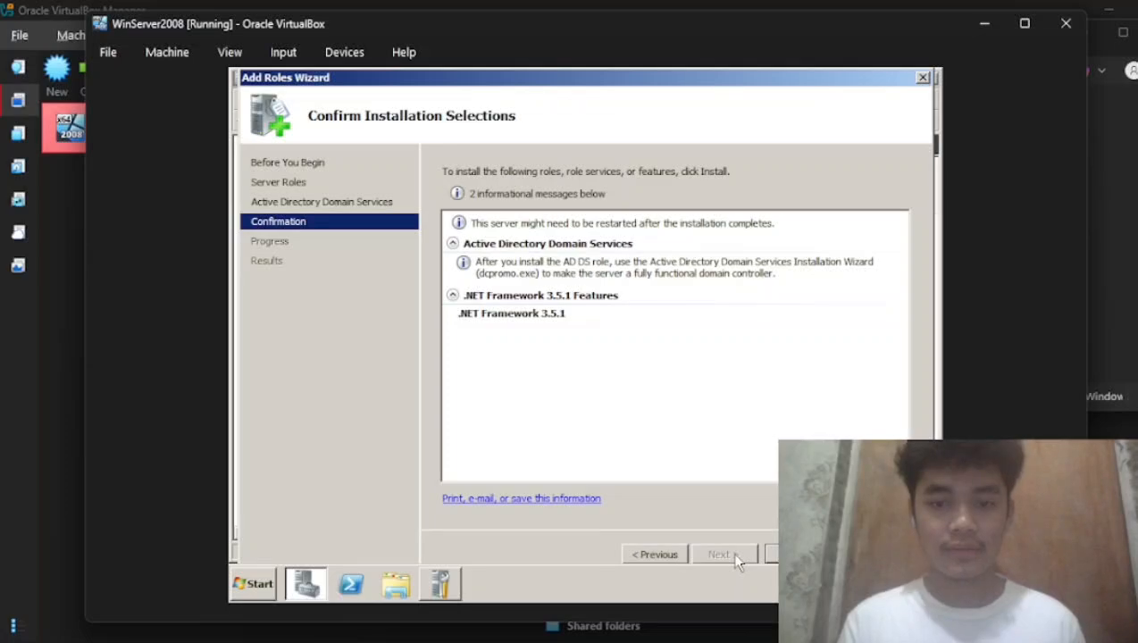
left_click(803, 554)
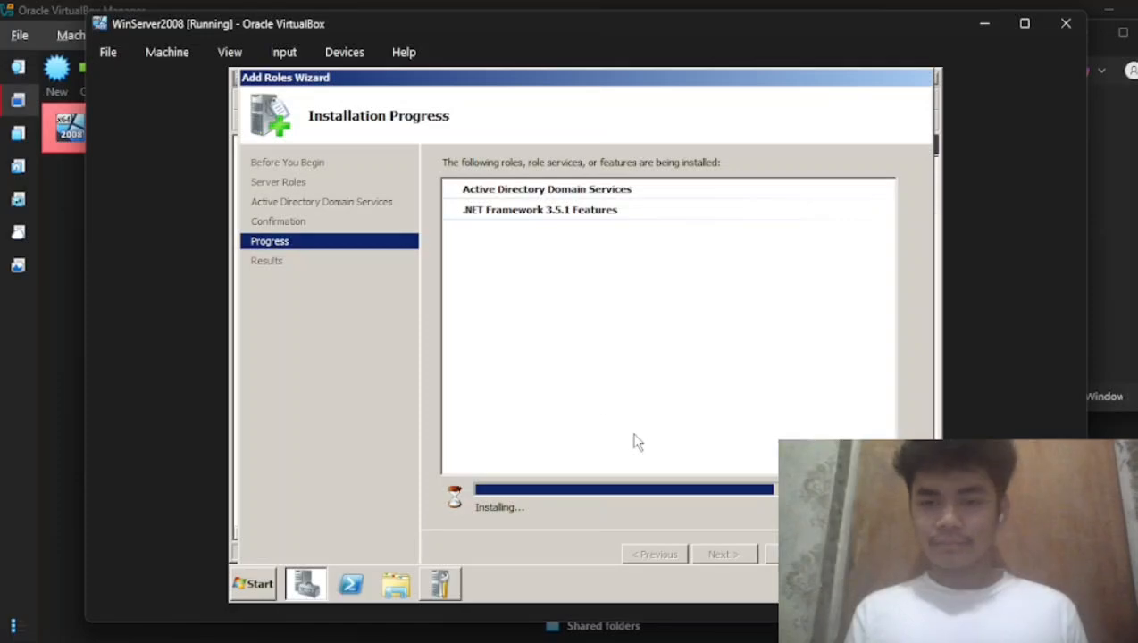
left_click(253, 585)
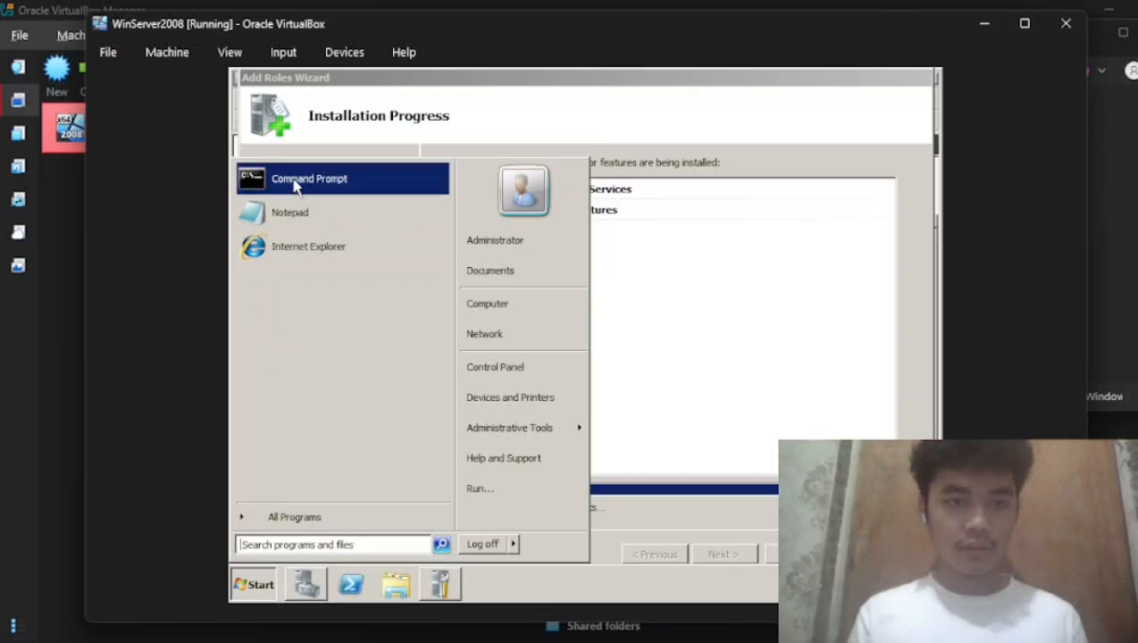
left_click(716, 404)
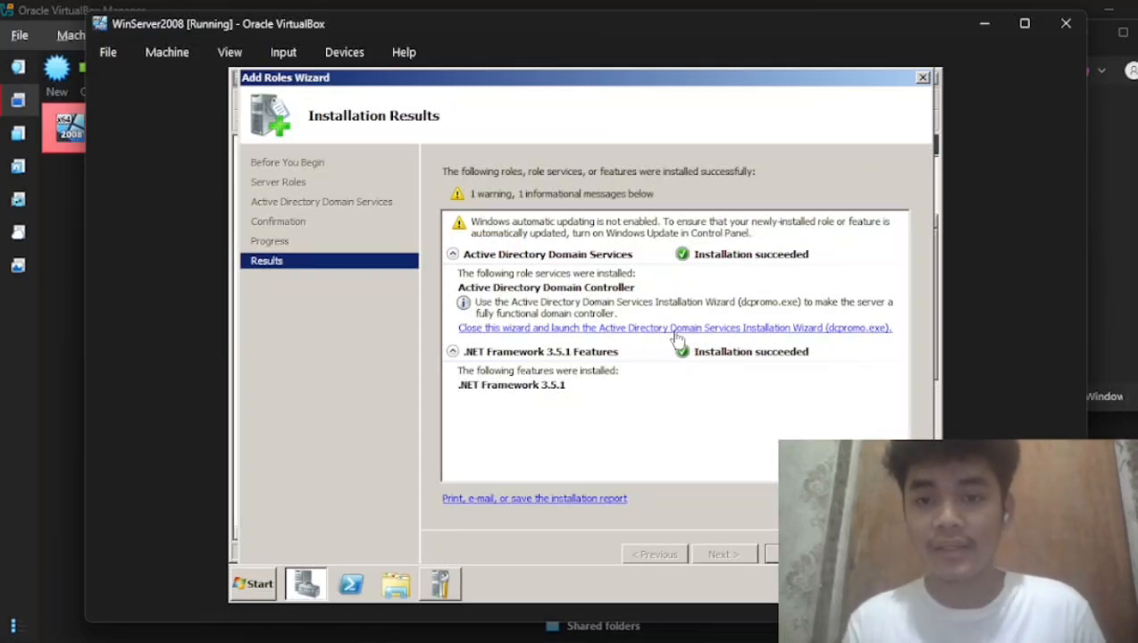
Step: Launch the Active Directory Domain Services Installation Wizard and choose to create a new domain in a new forest
left_click(760, 328)
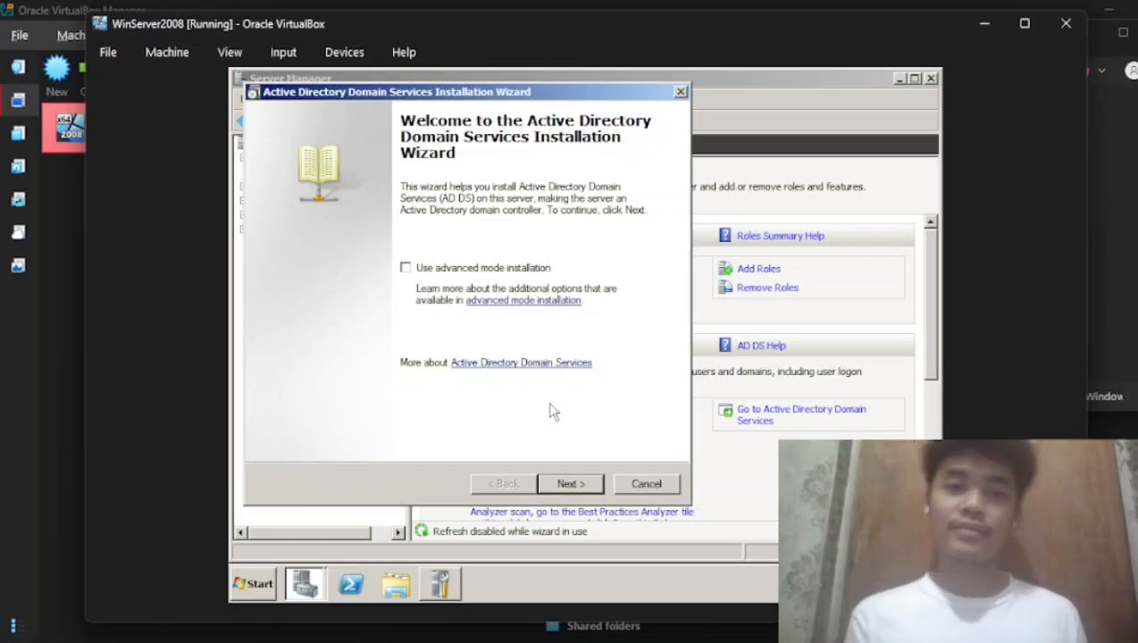
left_click(563, 491)
left_click(564, 491)
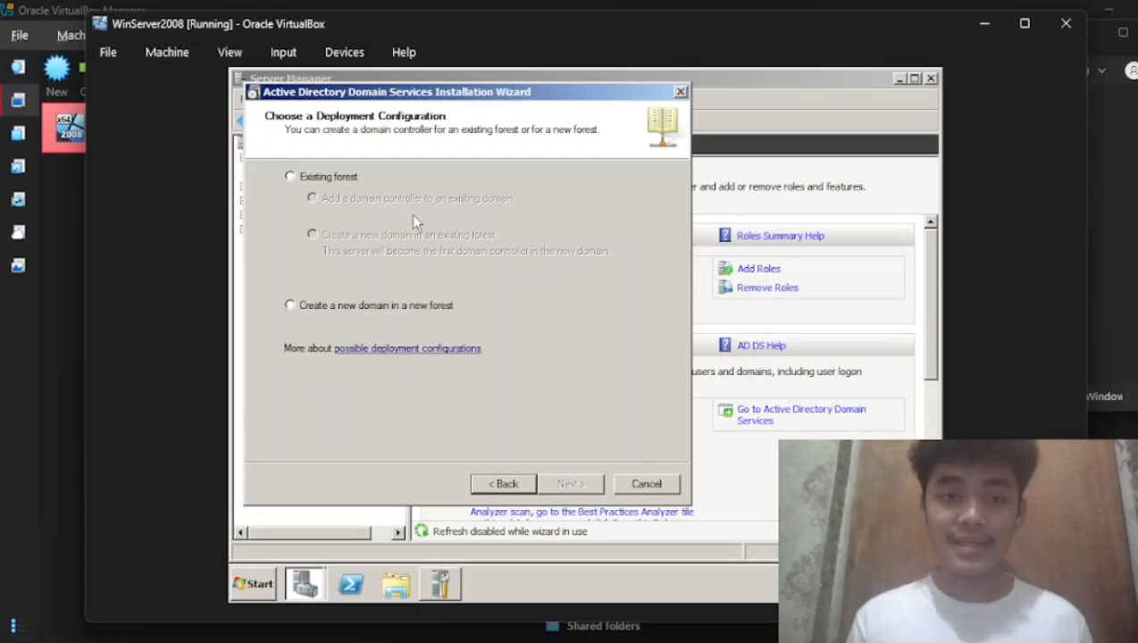
left_click(289, 305)
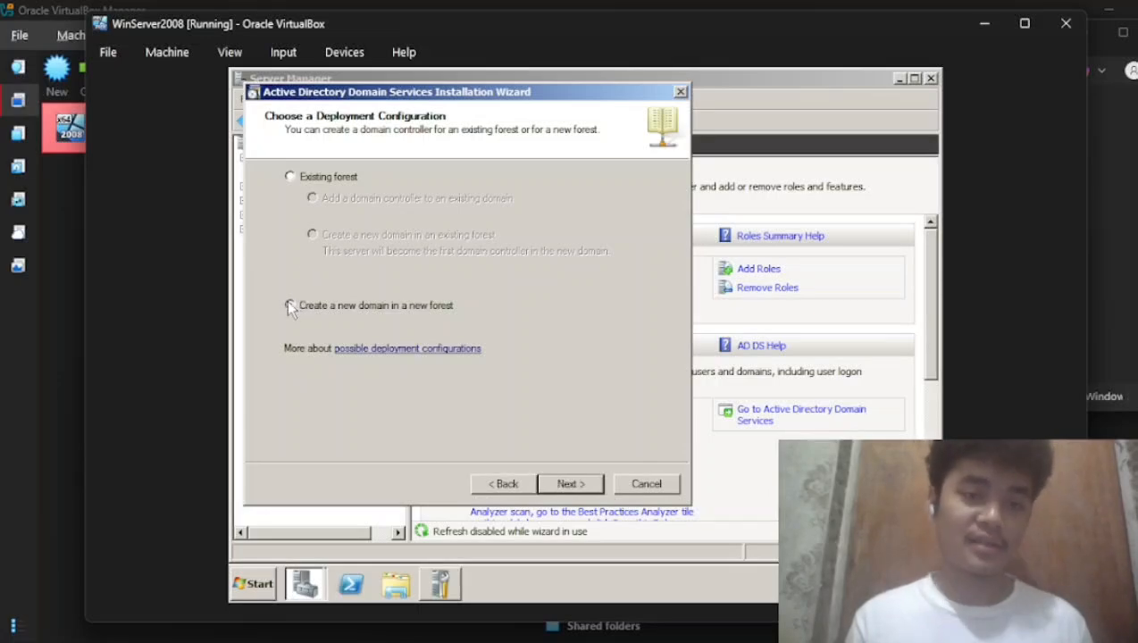
left_click(572, 484)
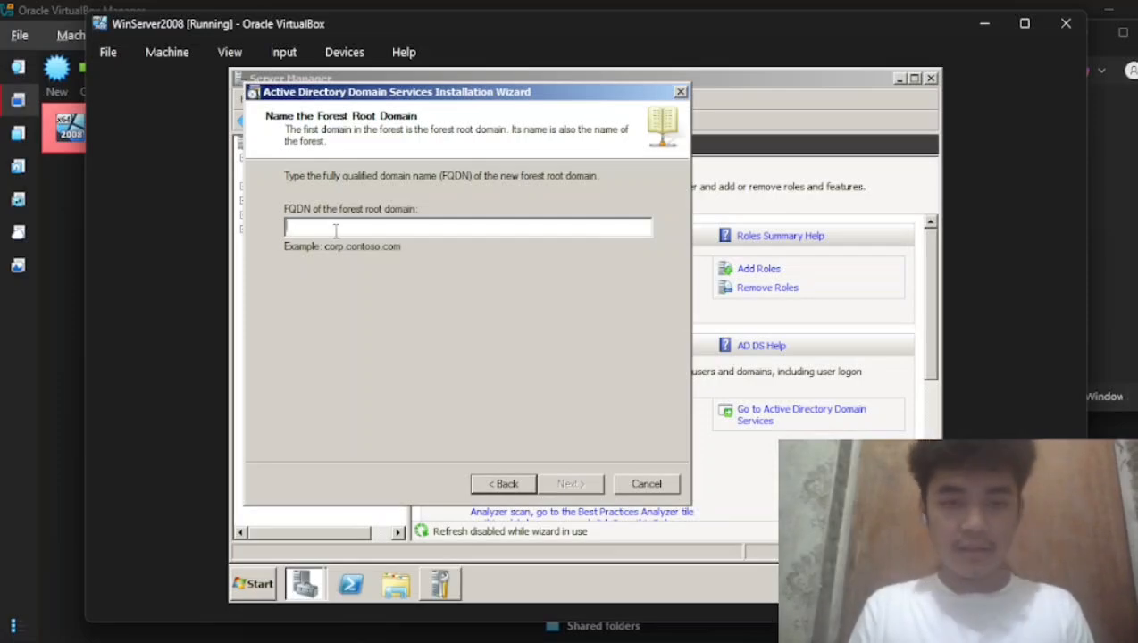
Step: Set the forest root domain's FQDN to the administrator's surname followed by .bsit.org
type("BENI")
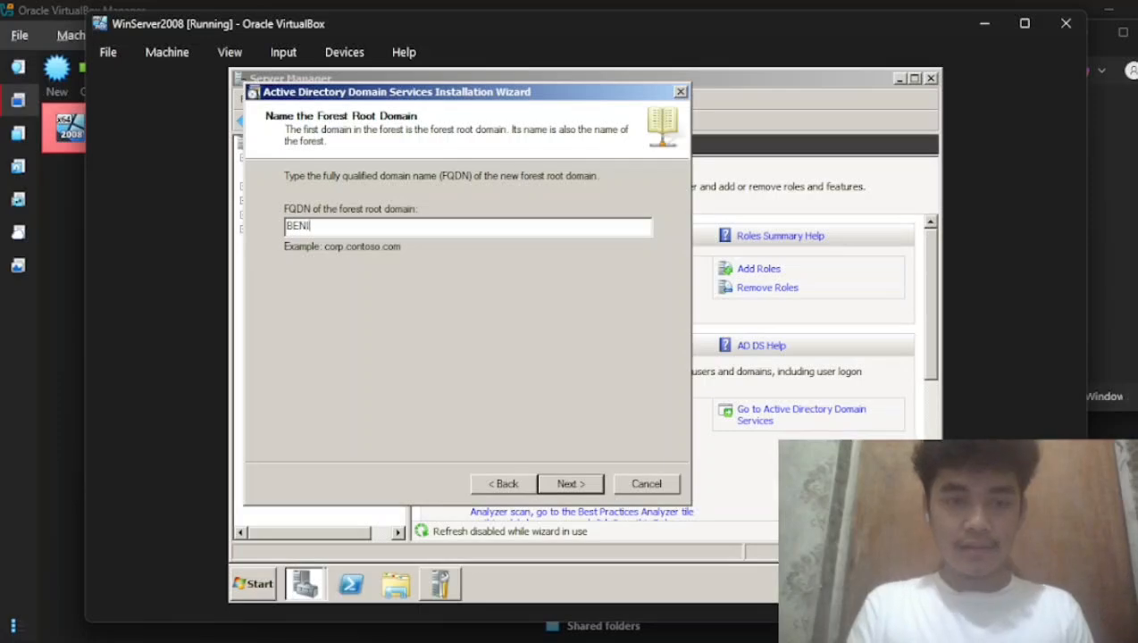
type("TEZ.")
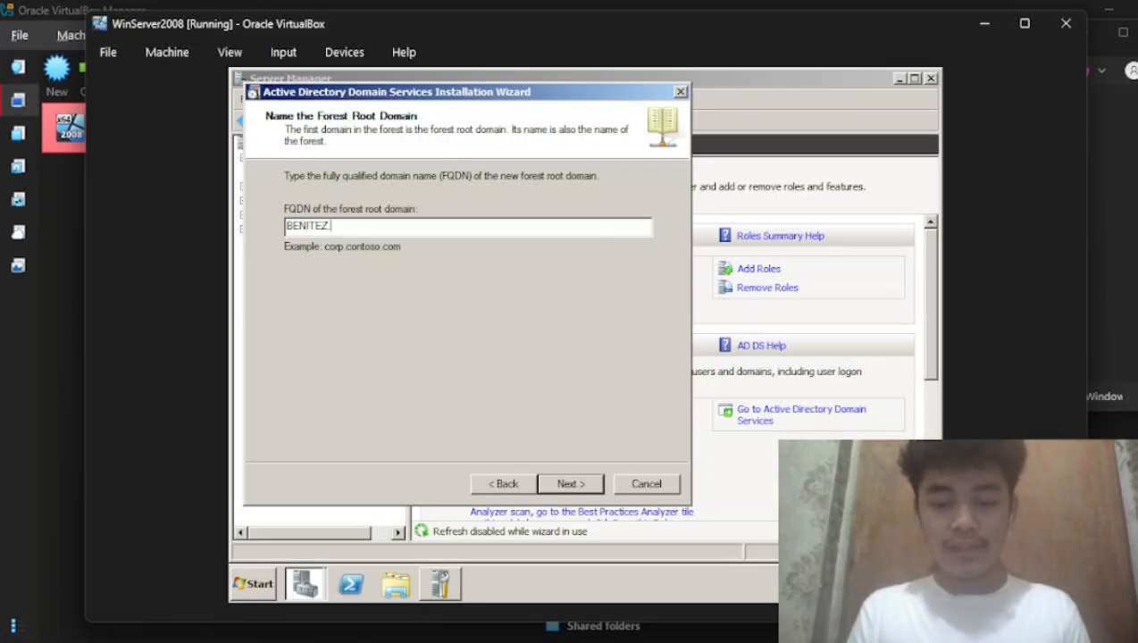
type("bait.org")
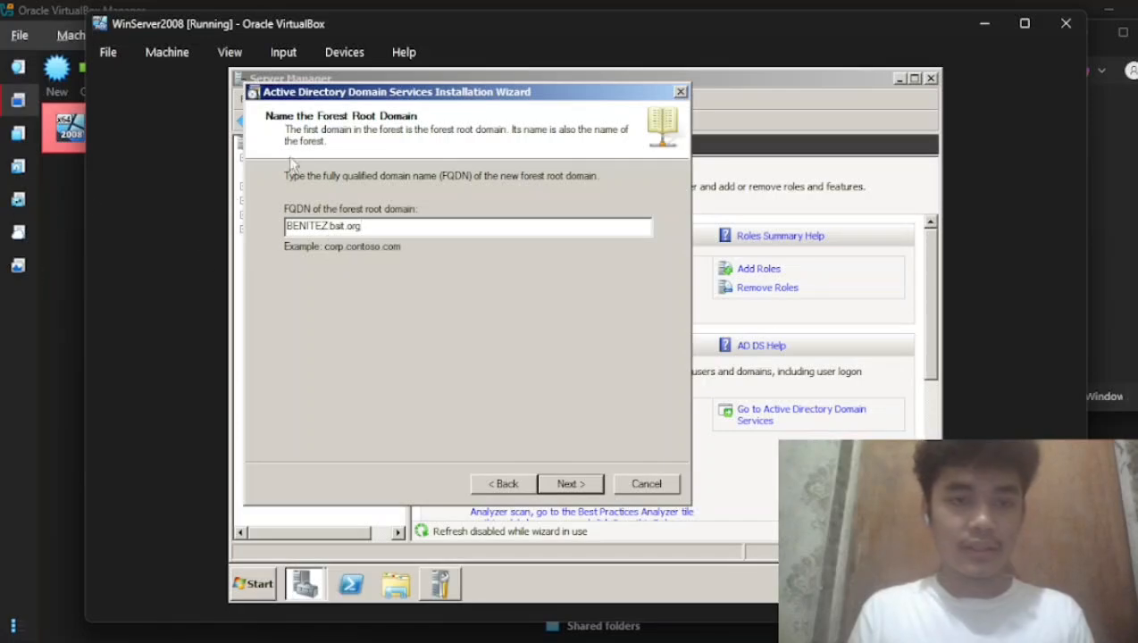
left_click(560, 485)
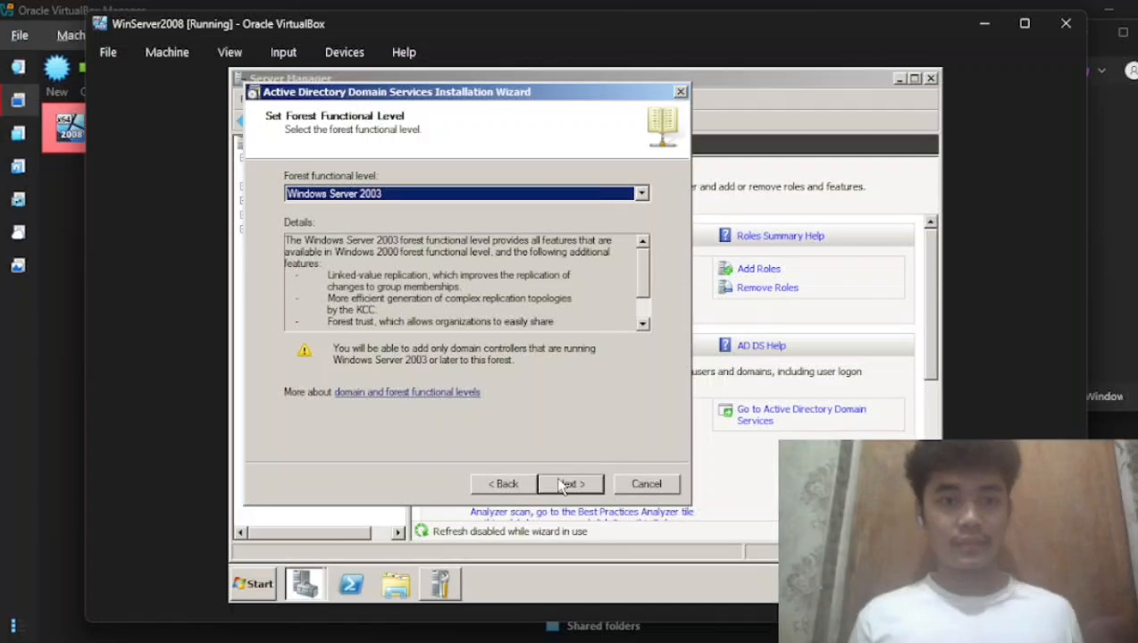
Step: Try the Windows 2000 and Windows Server 2003 forest functional levels
left_click(473, 193)
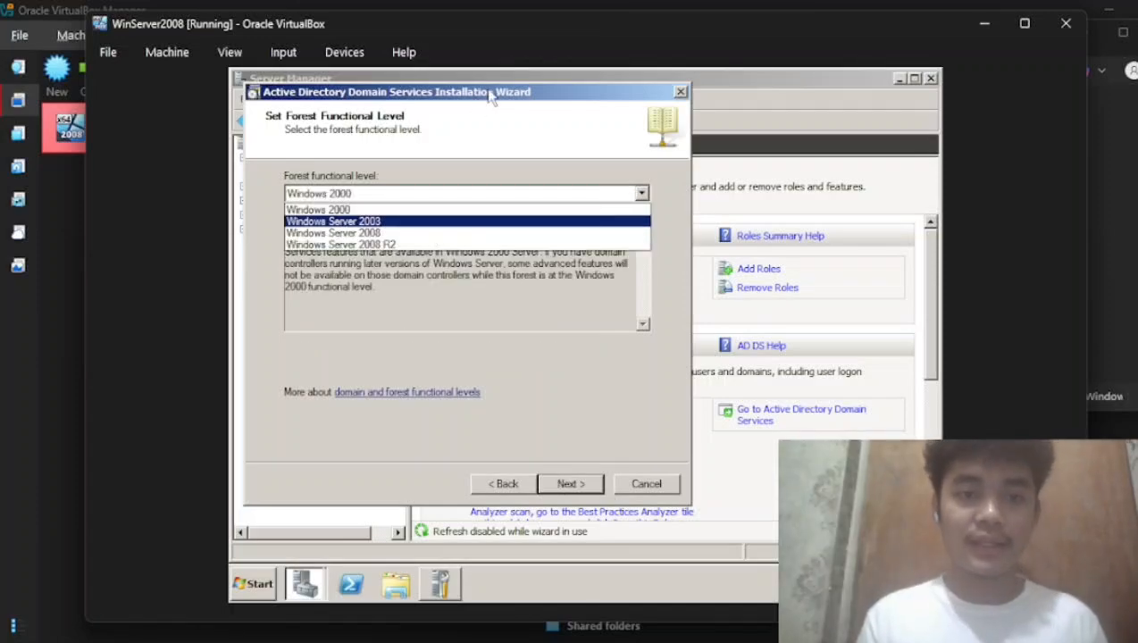
left_click(461, 210)
left_click(641, 194)
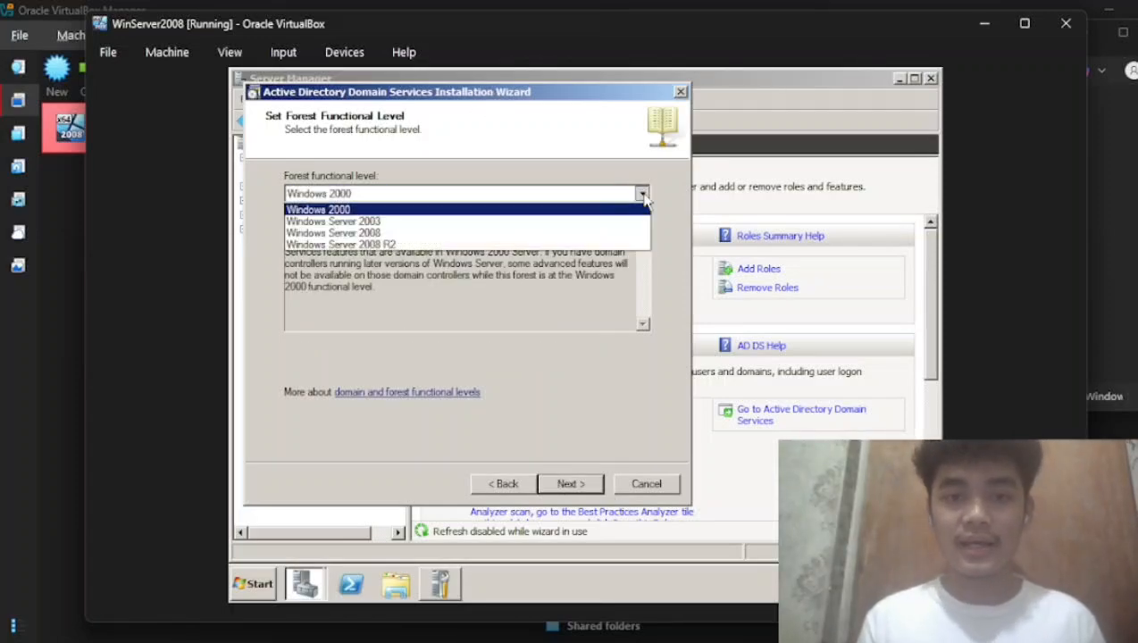
left_click(503, 222)
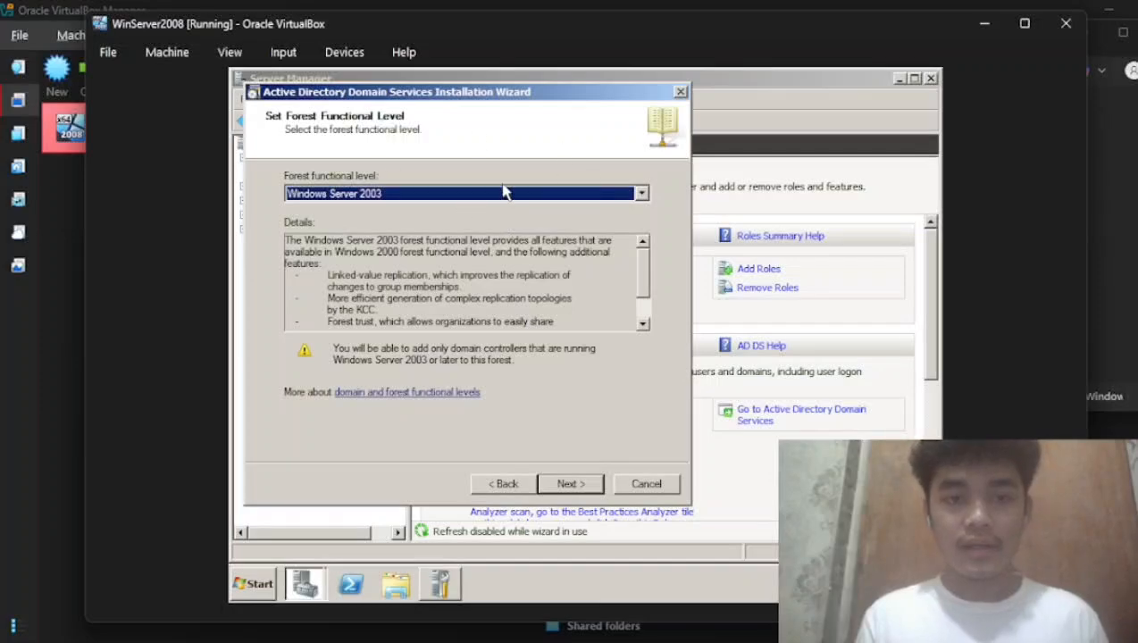
Step: Set the forest functional level to Windows Server 2008 R2
left_click(640, 193)
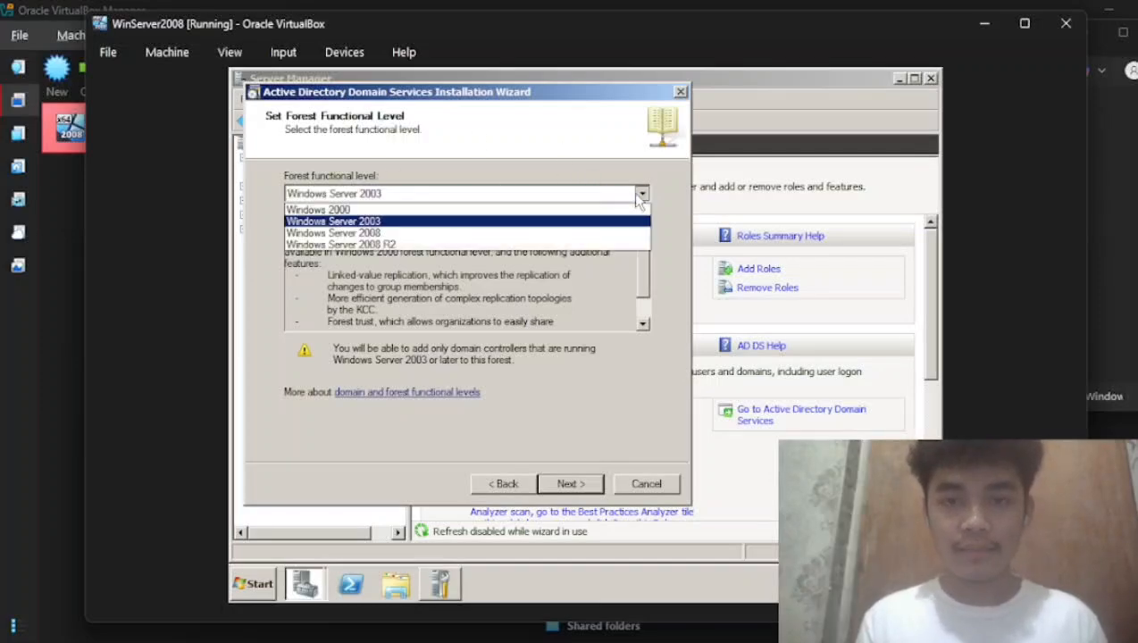
left_click(454, 246)
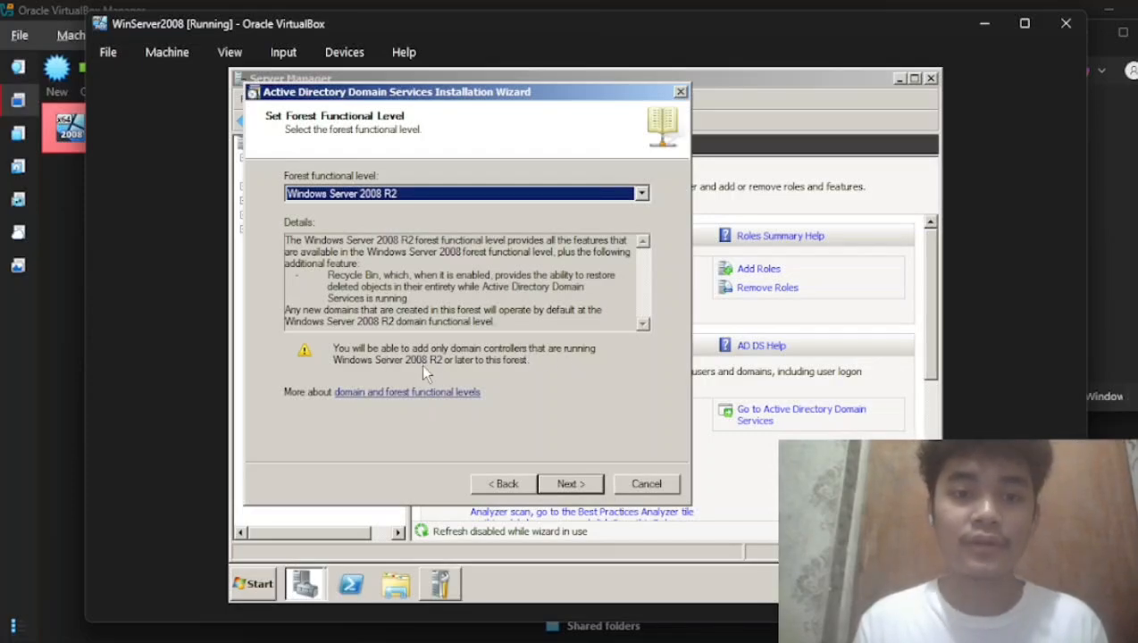
left_click(578, 483)
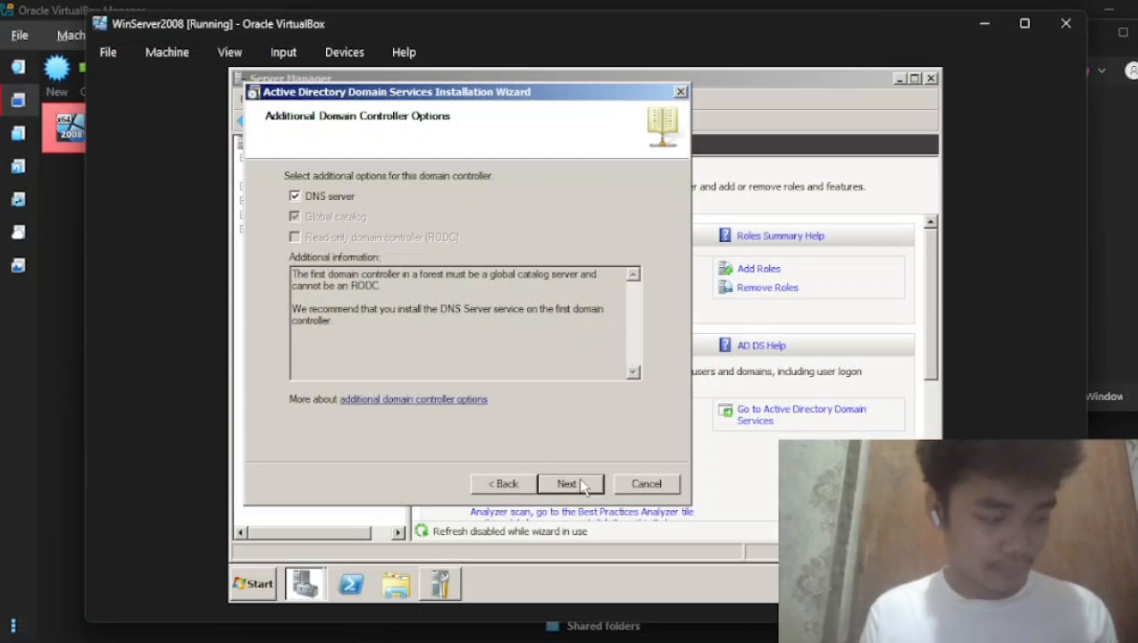
Step: Keep the DNS server option, continue without a DNS delegation, and accept the default database, log and SYSVOL folders
left_click(579, 483)
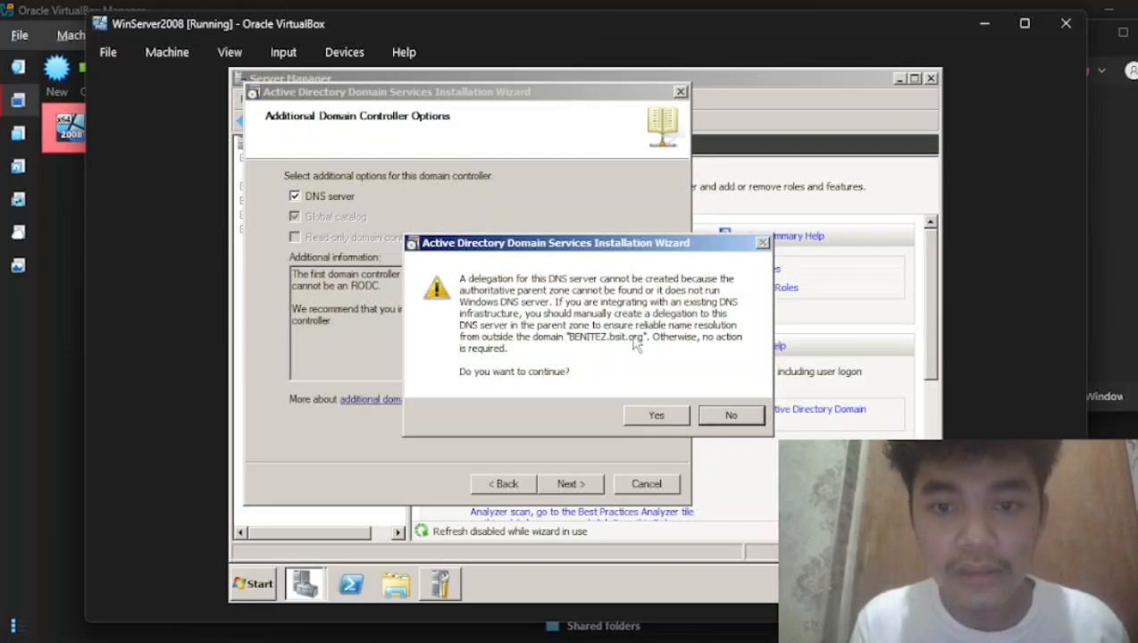
left_click(661, 416)
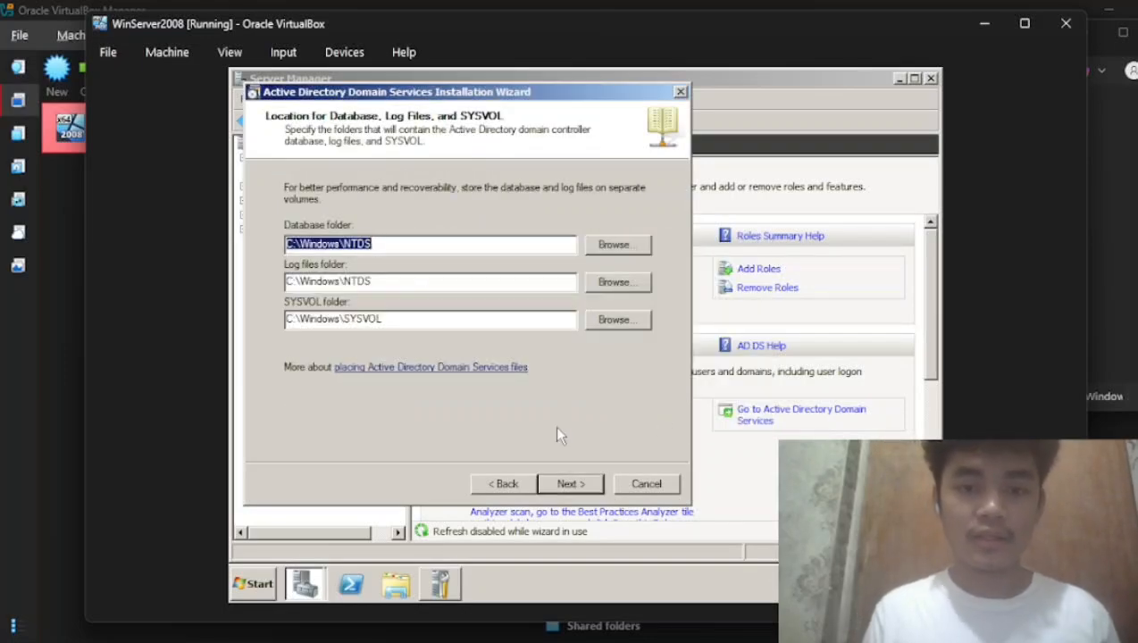
left_click(582, 486)
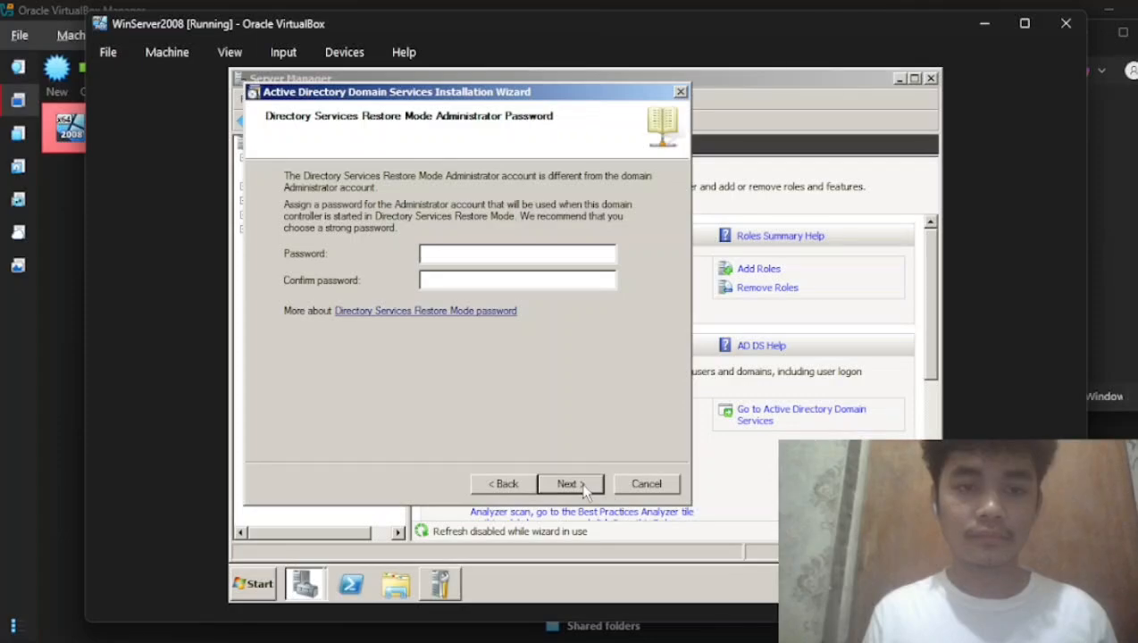
Step: Enter and confirm the Directory Services Restore Mode administrator password, then accept the summary and start the installation with reboot on completion
left_click(464, 253)
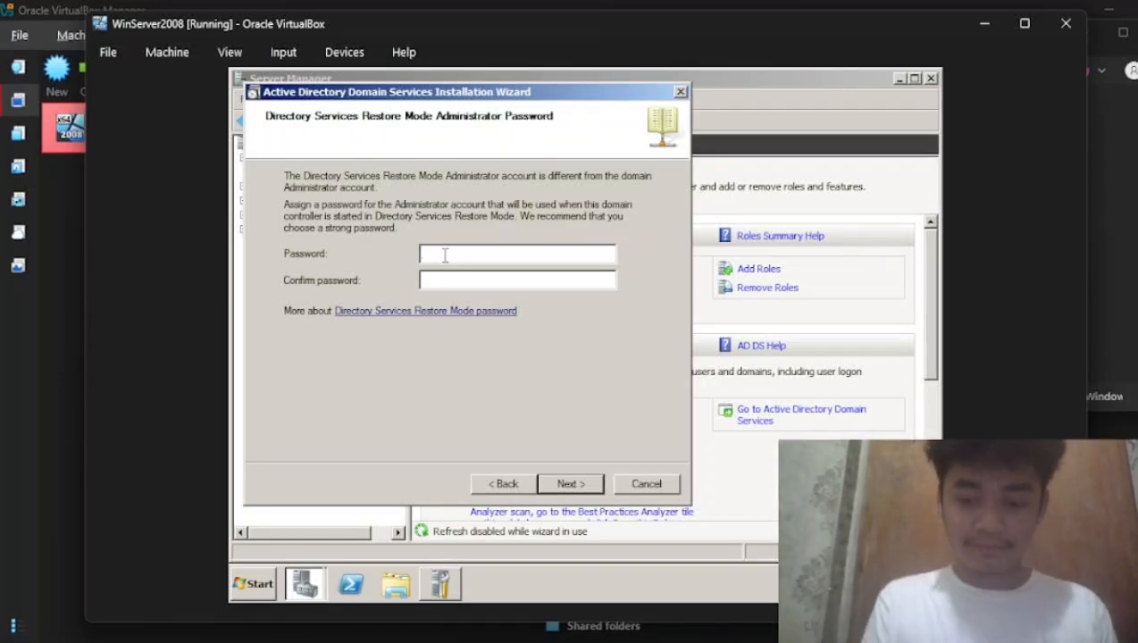
type("••")
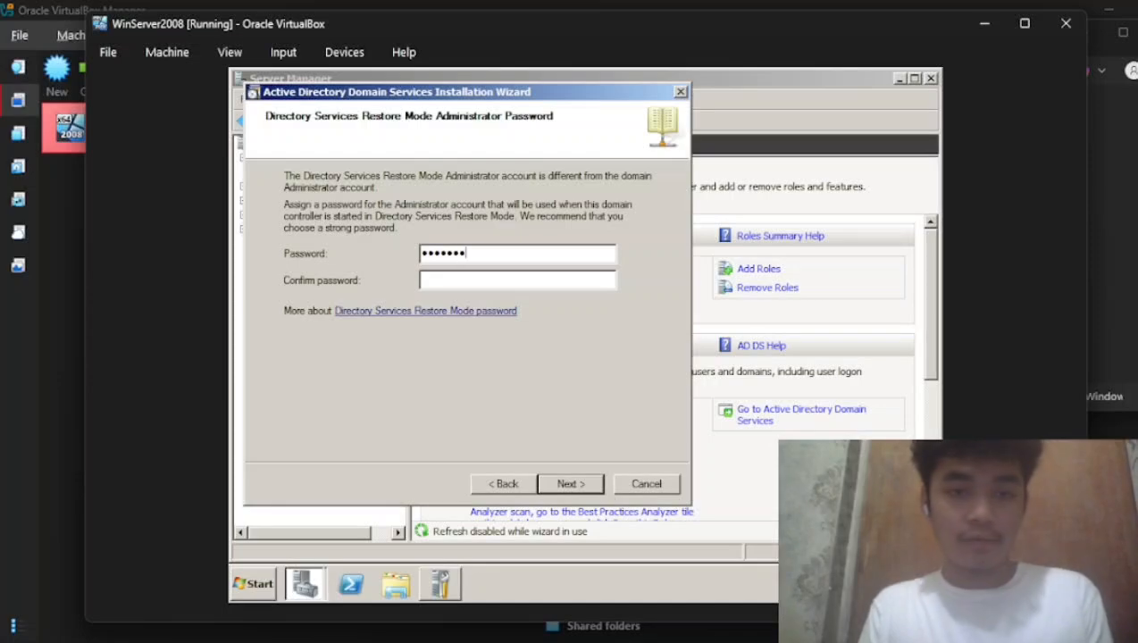
type("•••••")
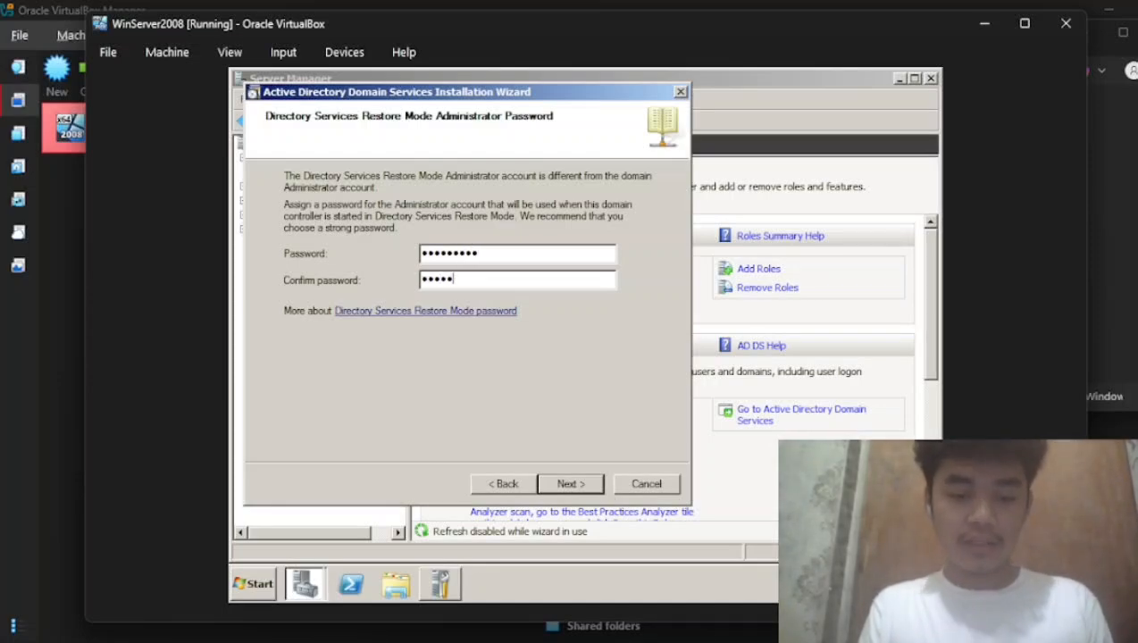
type("•••")
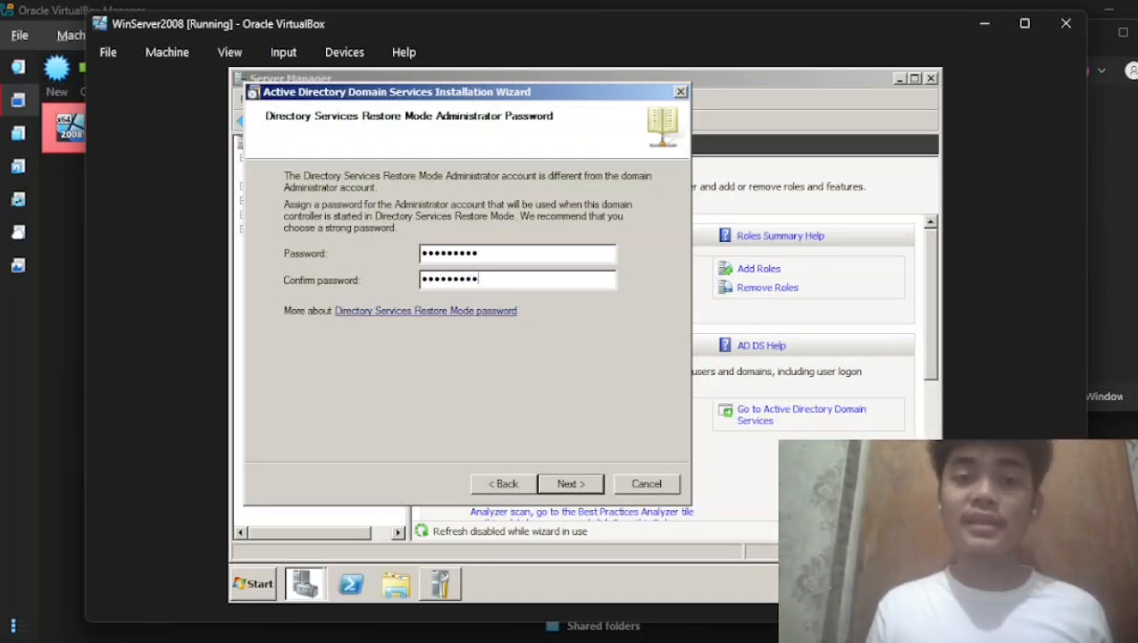
left_click(569, 487)
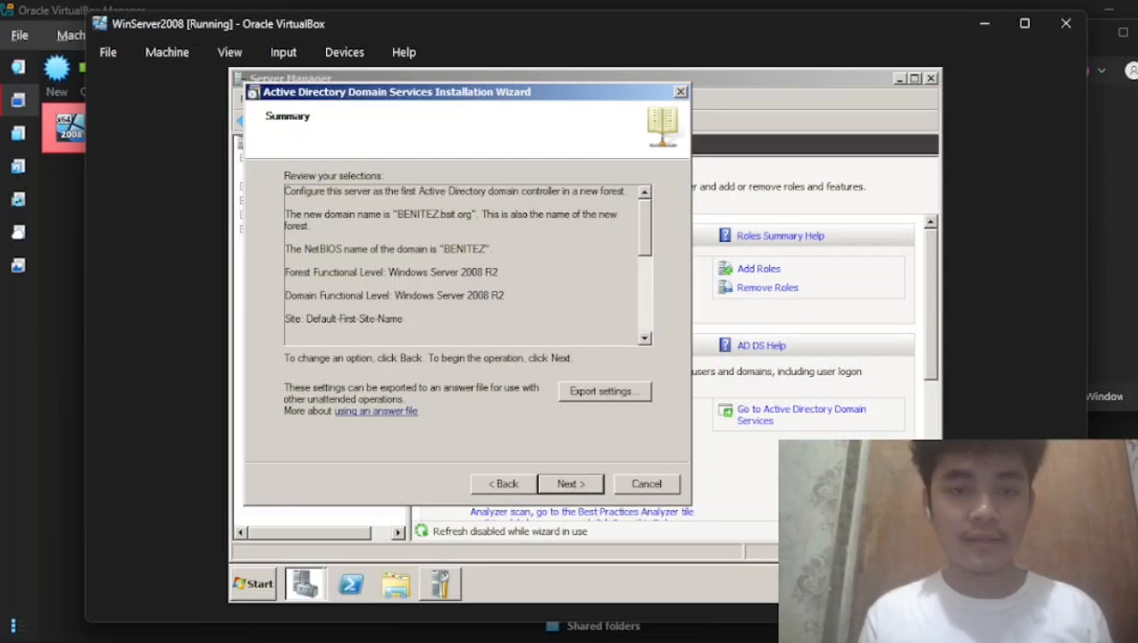
left_click(570, 484)
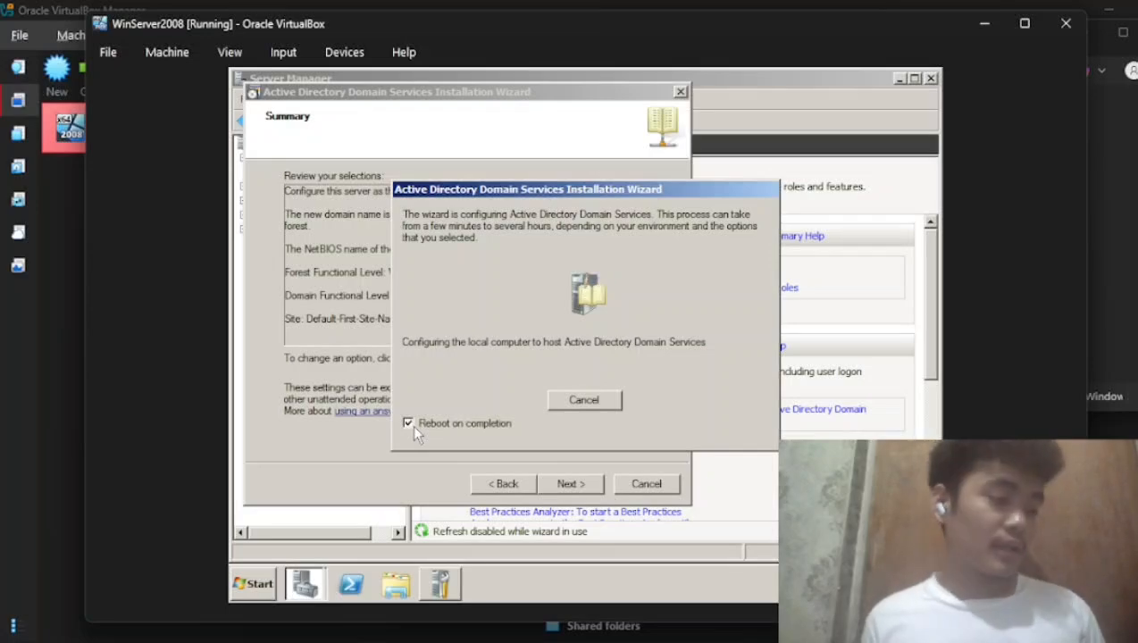
key("alt+Tab")
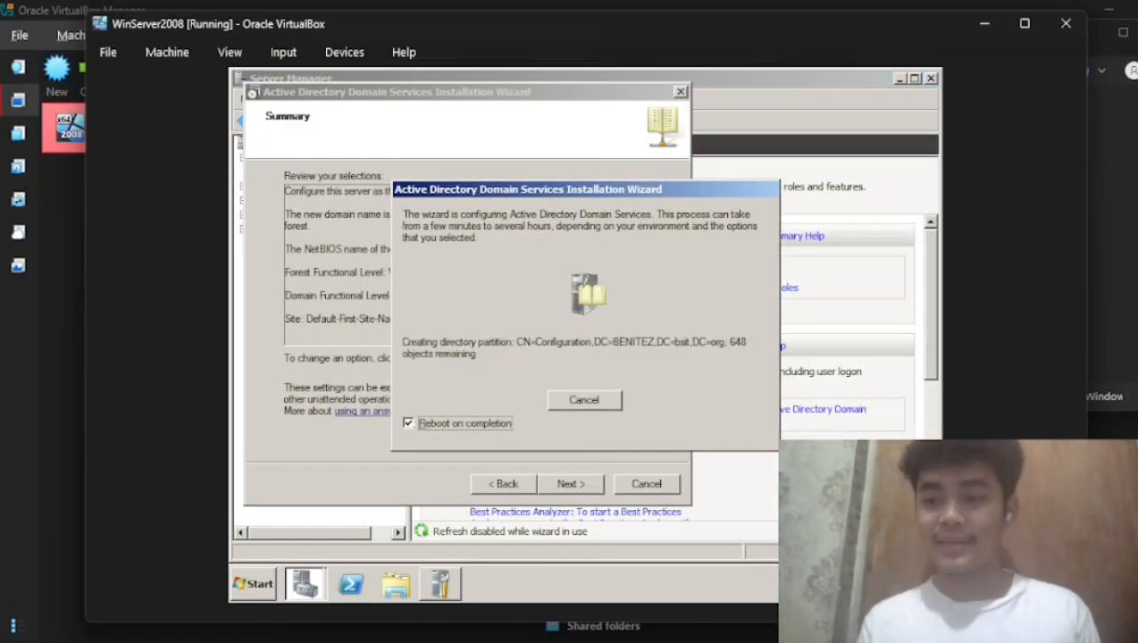
key("alt+Tab")
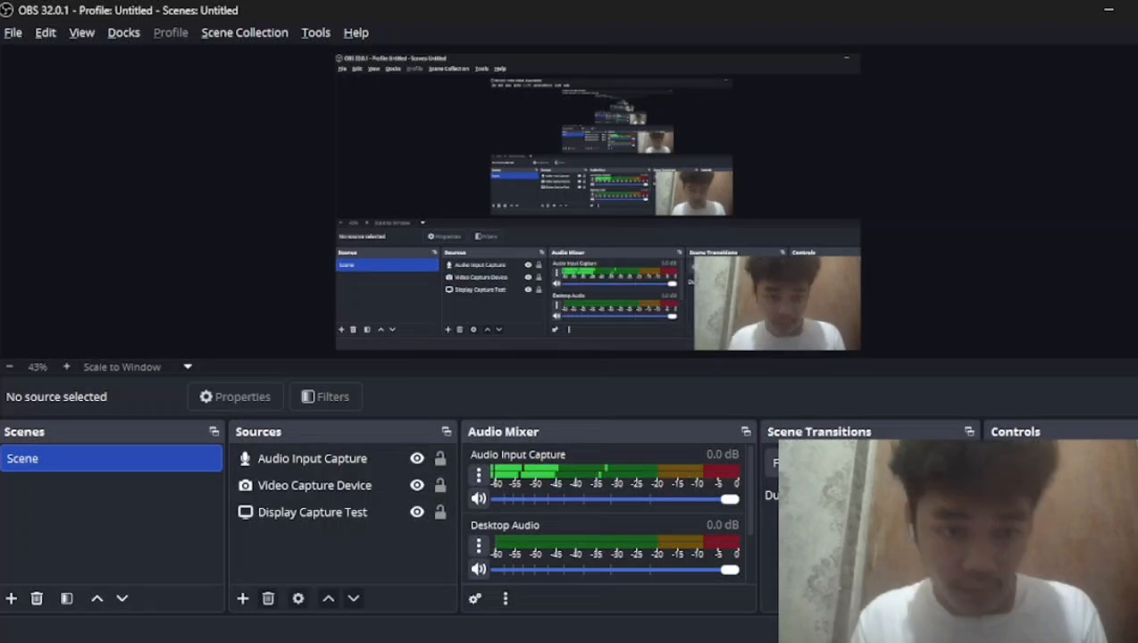
key("alt+Tab")
key("alt+Tab")
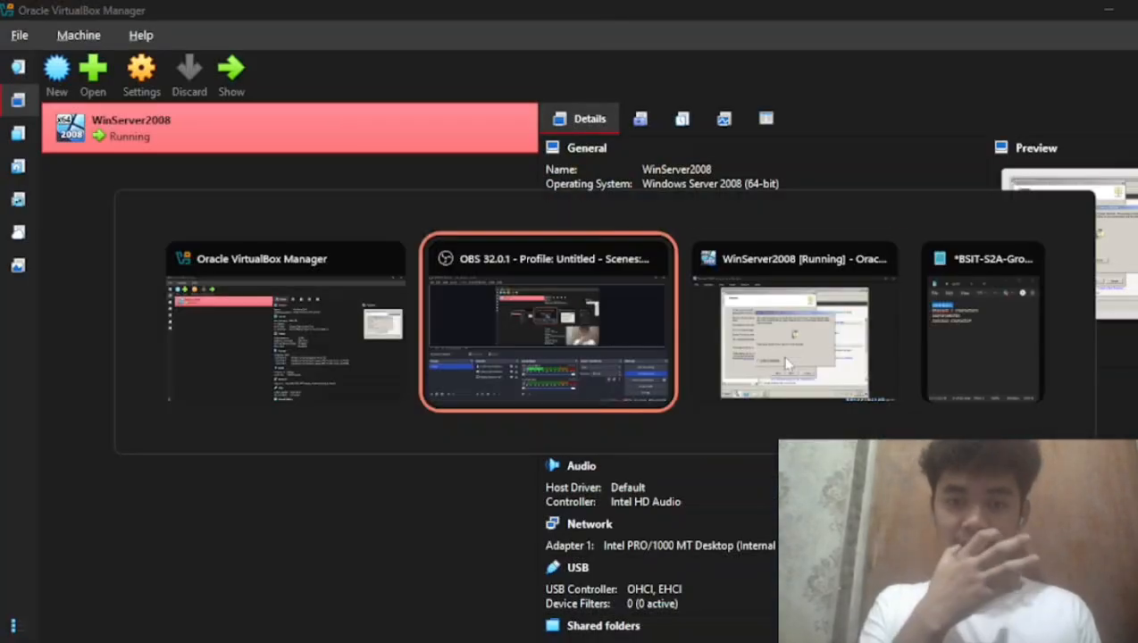
key("alt+Tab")
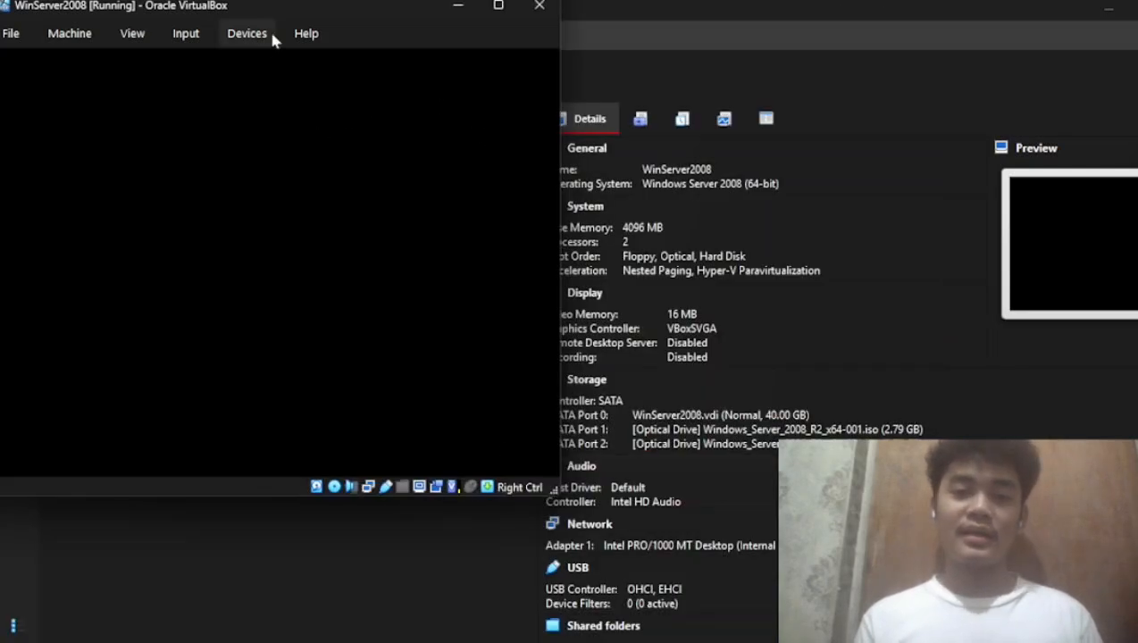
Step: Move the WinServer2008 virtual machine window fully into view and enlarge it
left_click_drag(262, 12, 305, 30)
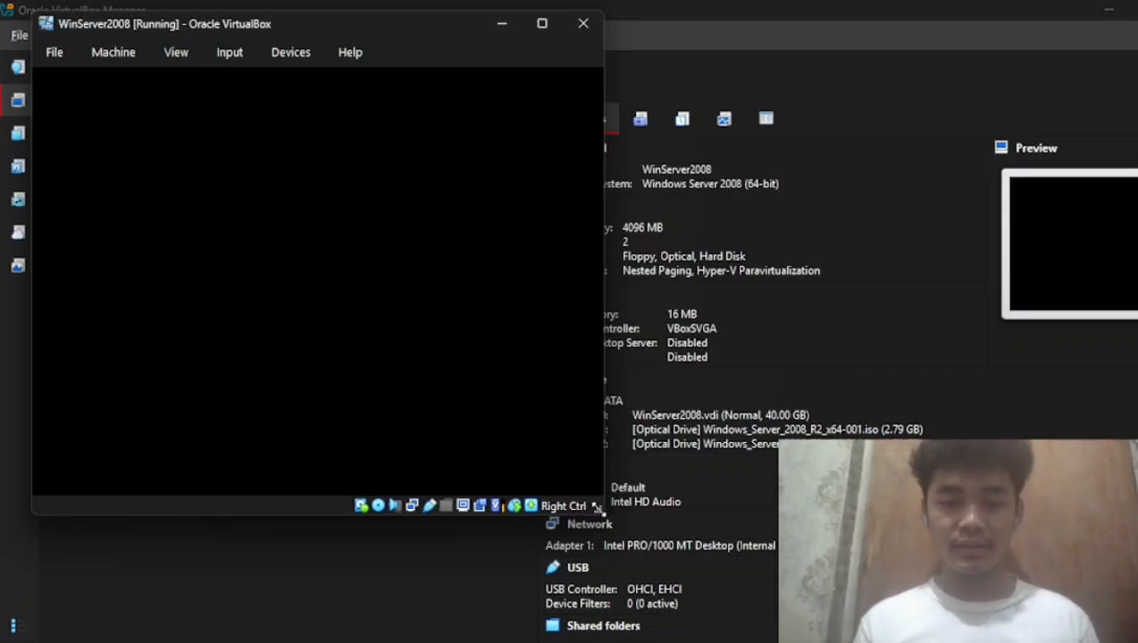
left_click_drag(598, 507, 737, 636)
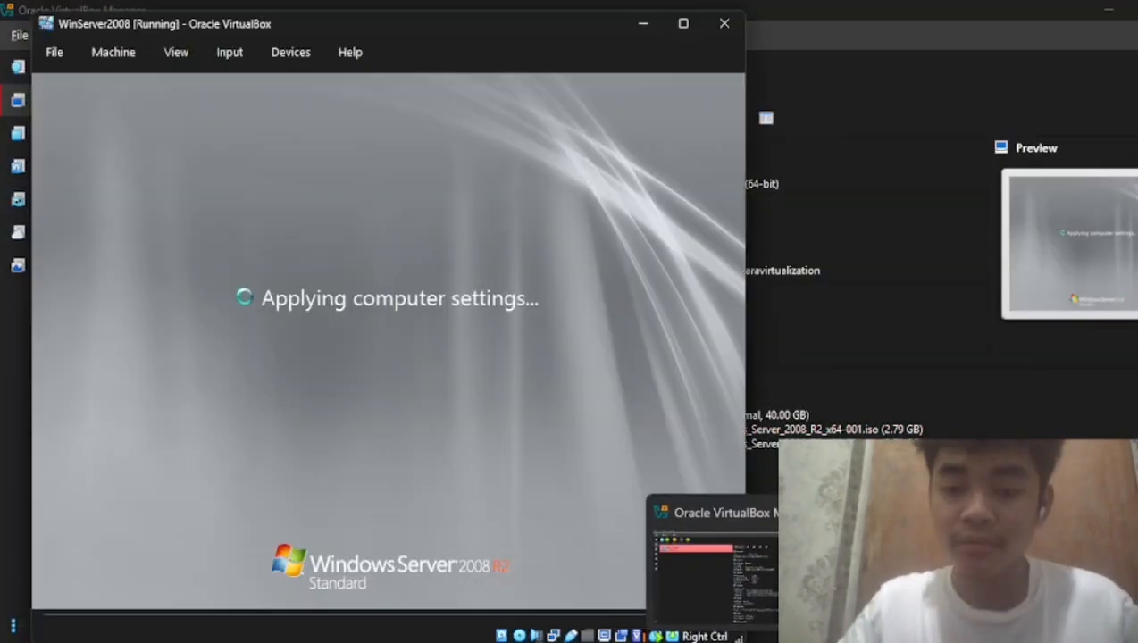
left_click(813, 641)
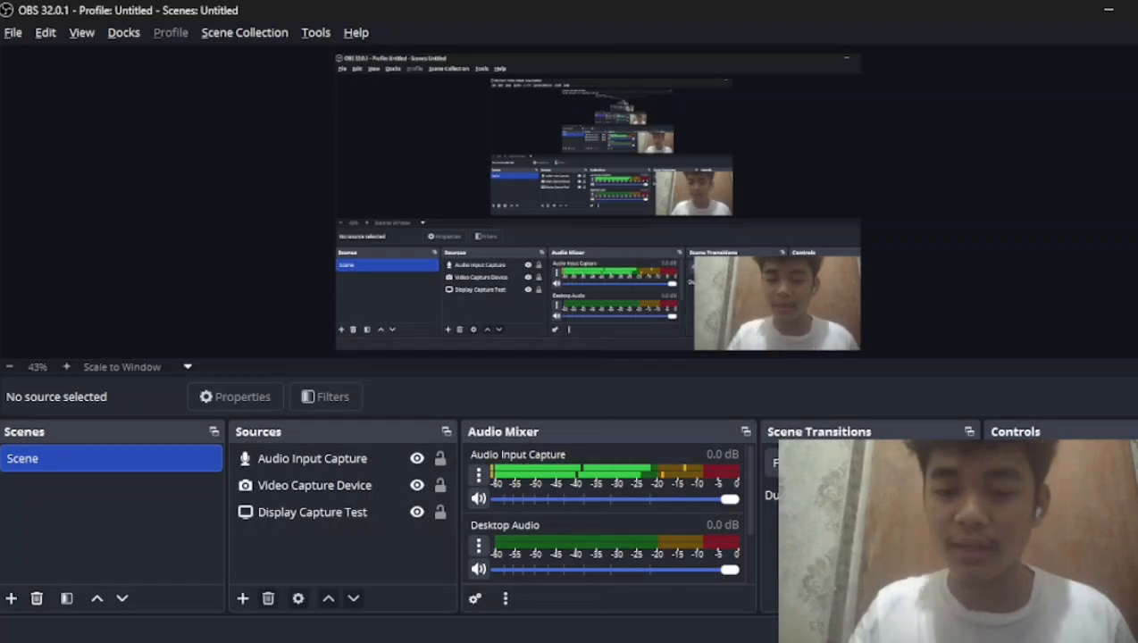
left_click(853, 641)
left_click(853, 641)
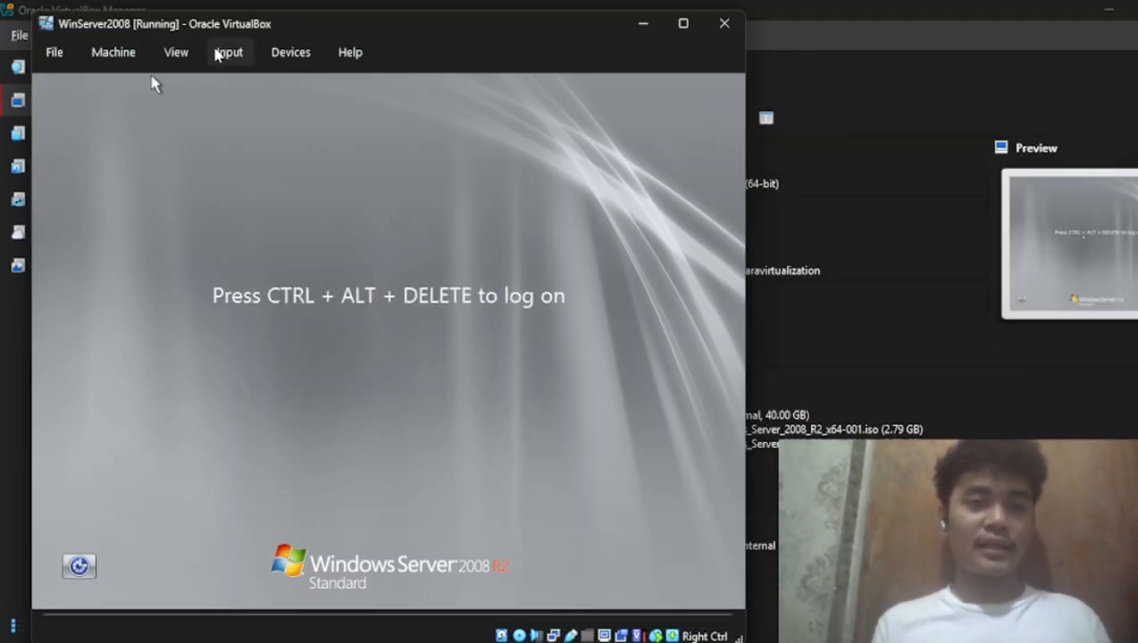
Step: Send the secure log-on sequence to the virtual machine and log on as the domain Administrator with the account password
left_click(223, 53)
mouse_move(282, 82)
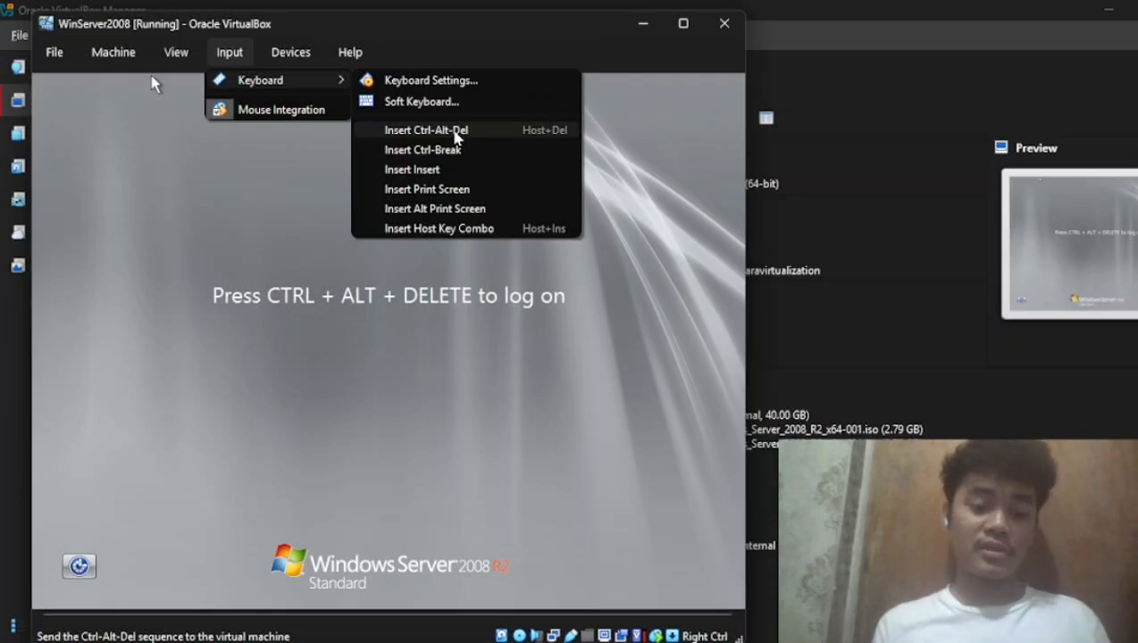
left_click(454, 132)
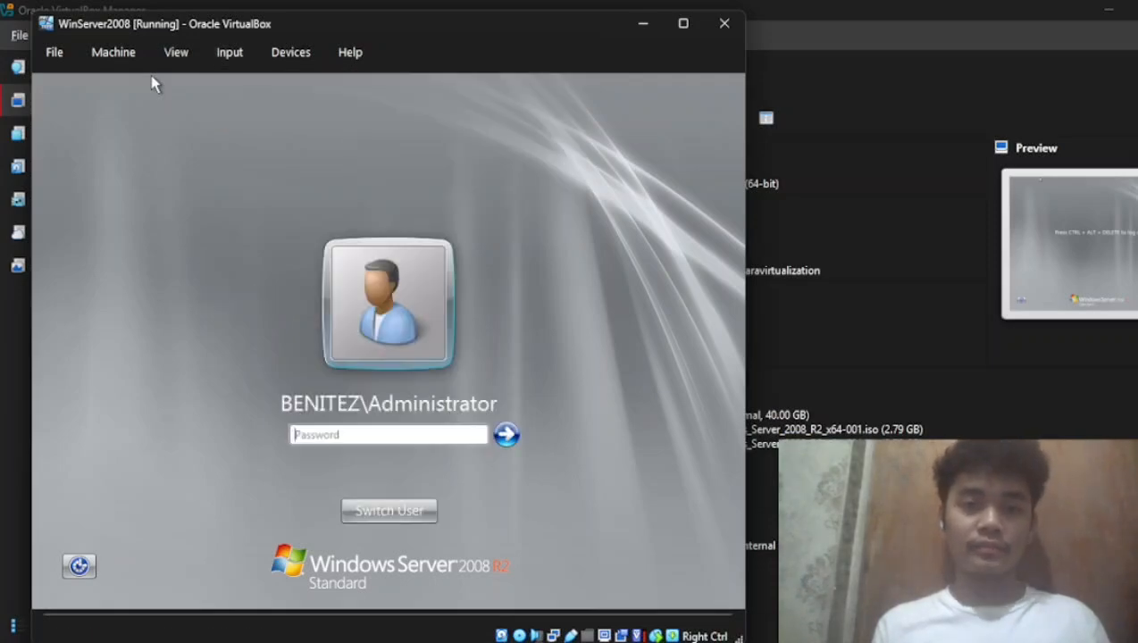
left_click(337, 431)
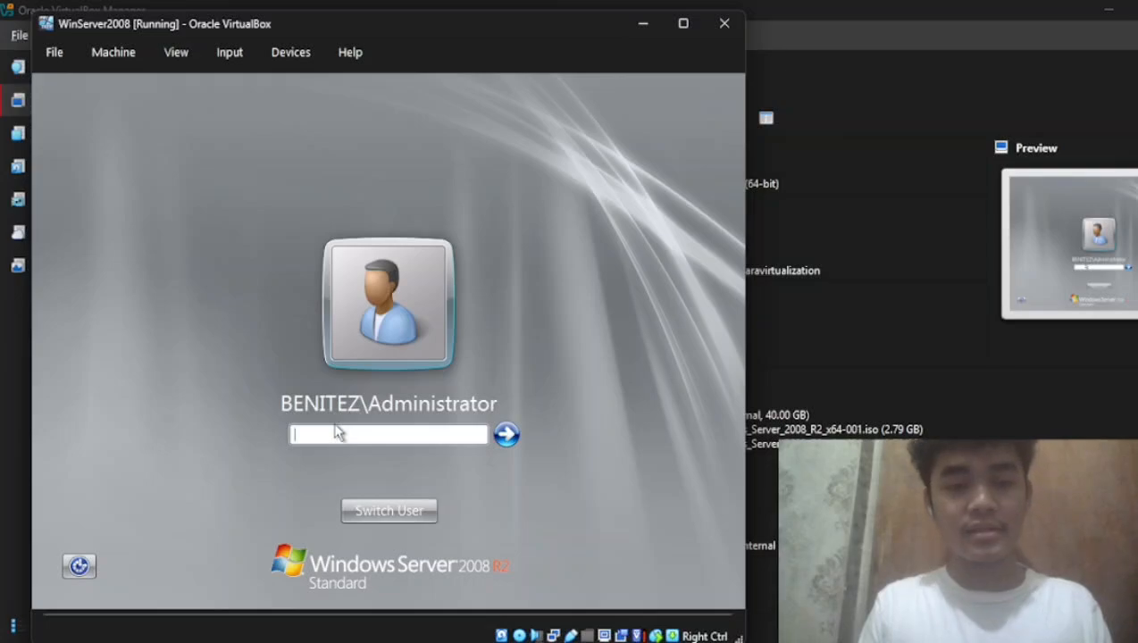
type("••••")
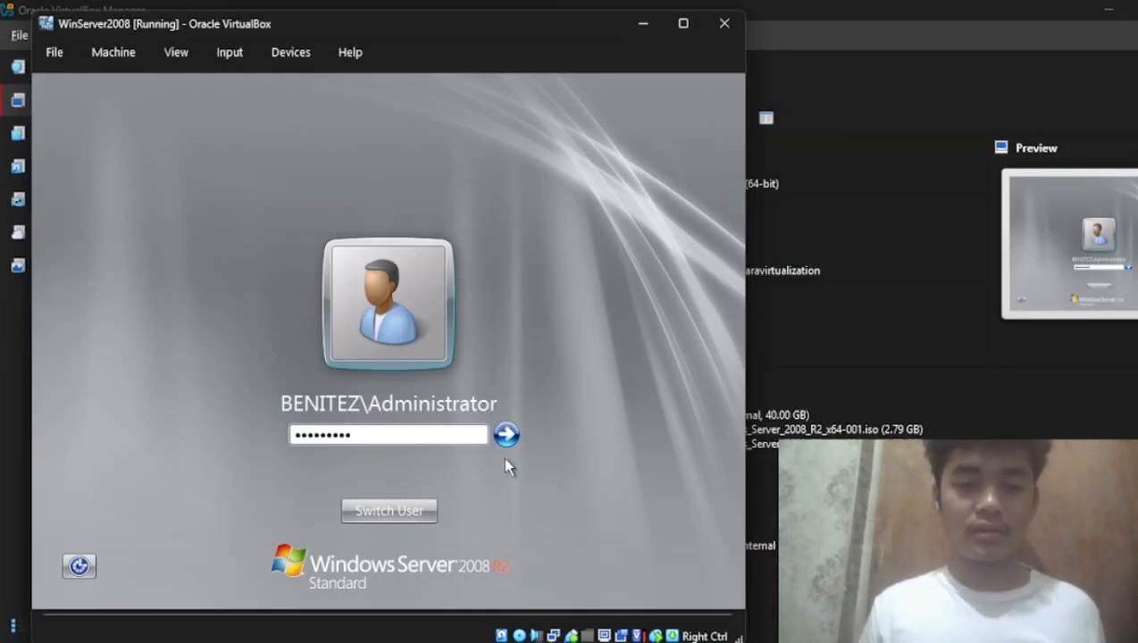
left_click(507, 433)
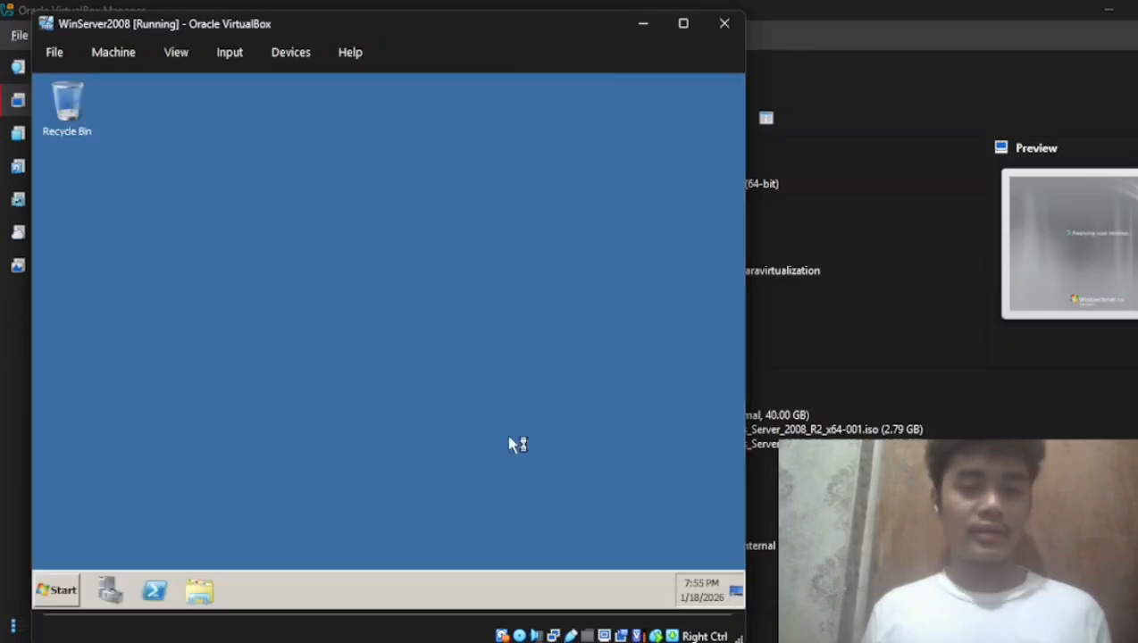
Step: Close the Initial Configuration Tasks window
left_click(59, 589)
mouse_move(359, 446)
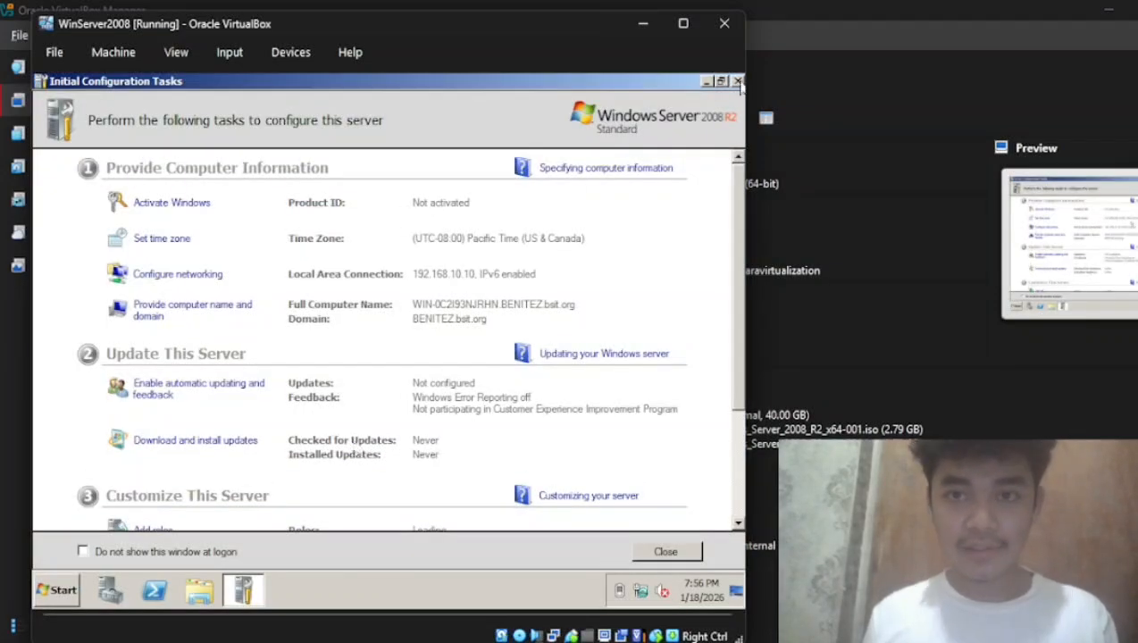
left_click(737, 81)
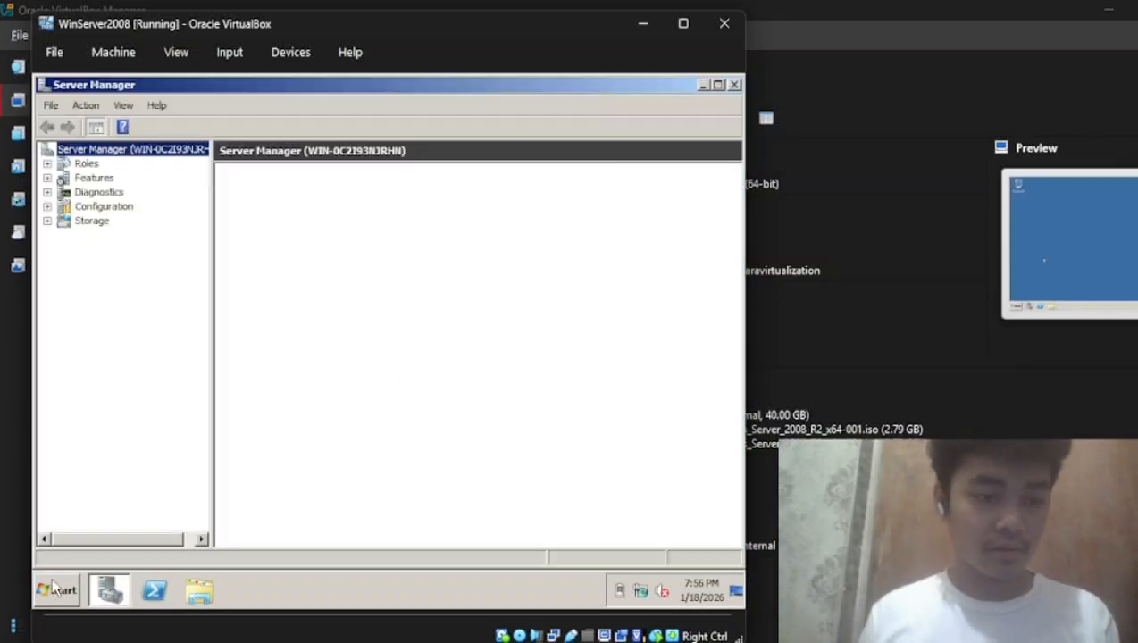
Step: Look through the server's Administrative Tools for the installed Active Directory and DNS consoles
left_click(56, 588)
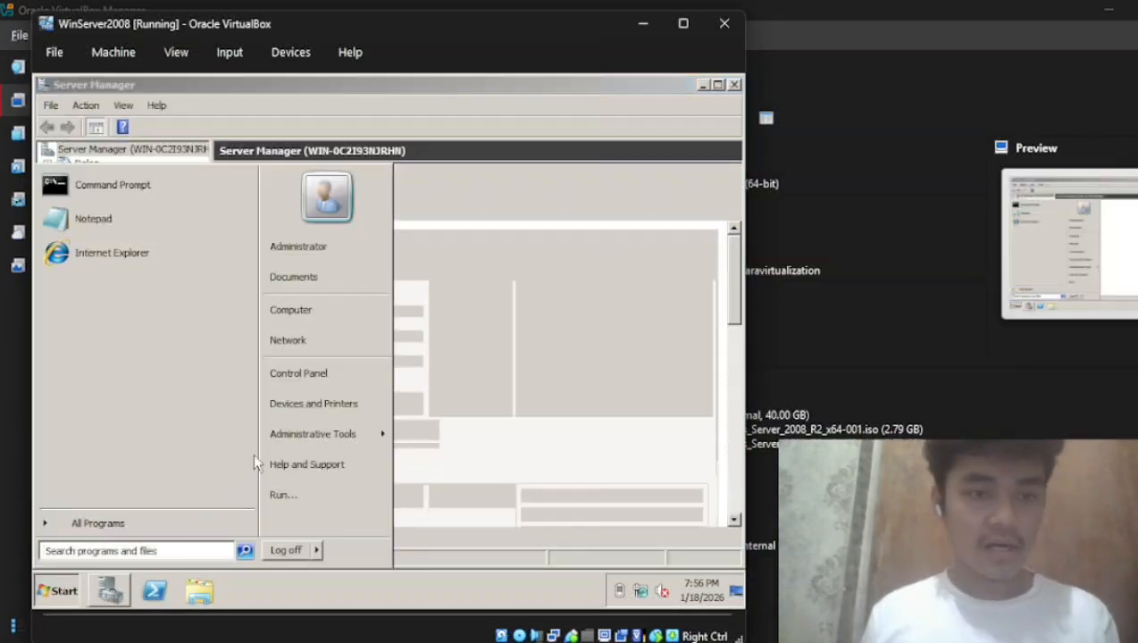
mouse_move(328, 434)
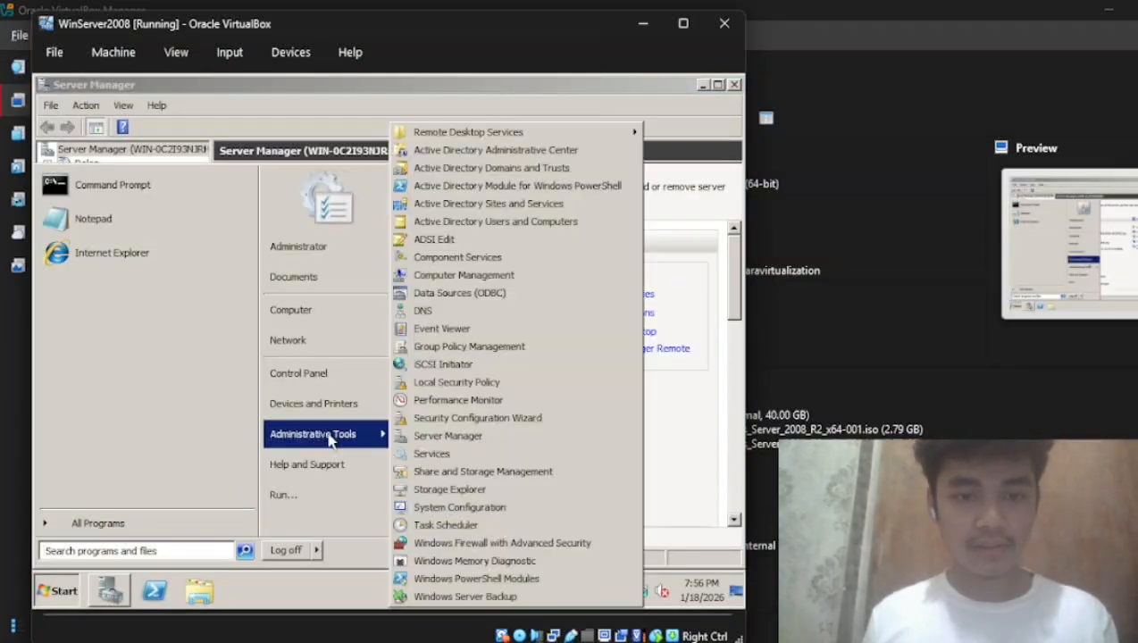
left_click(683, 429)
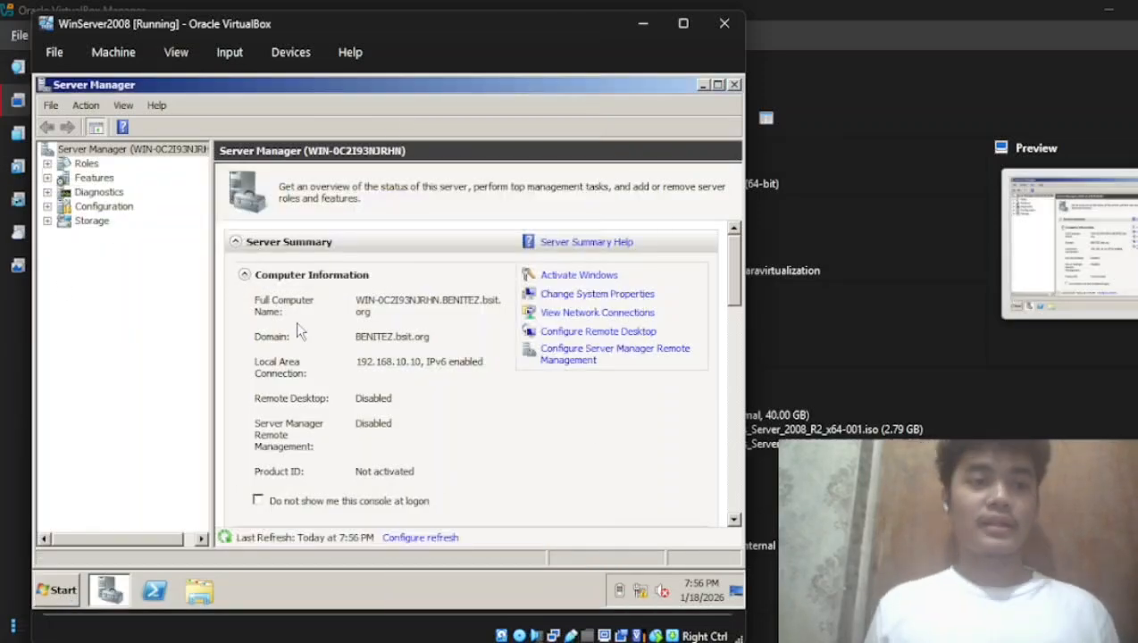
left_click(59, 596)
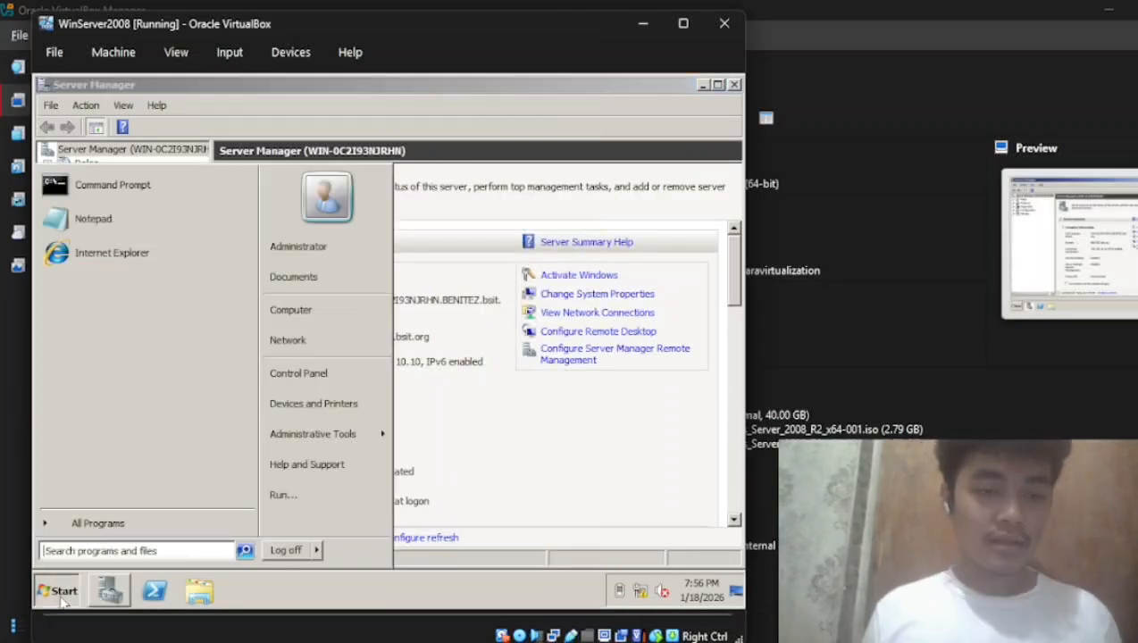
mouse_move(322, 435)
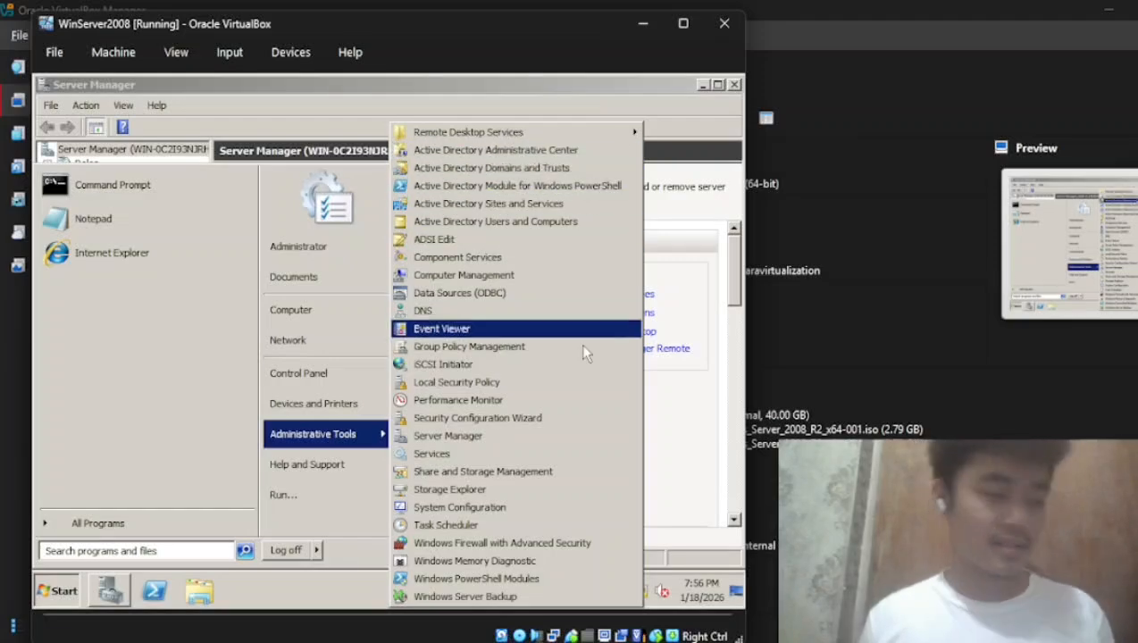
left_click(678, 432)
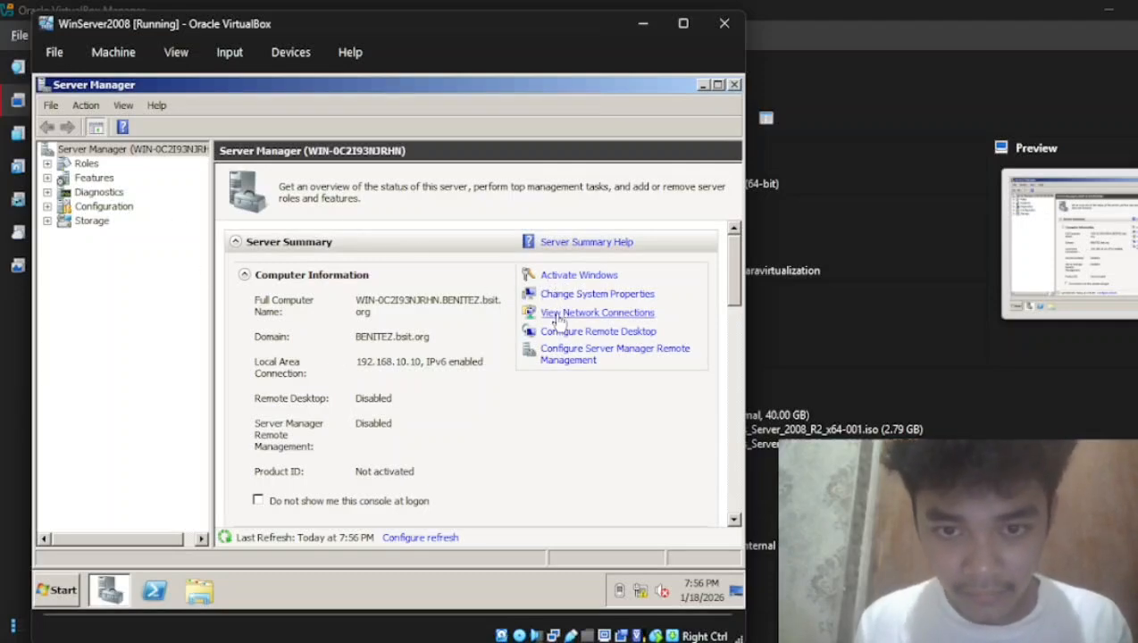
right_click(95, 151)
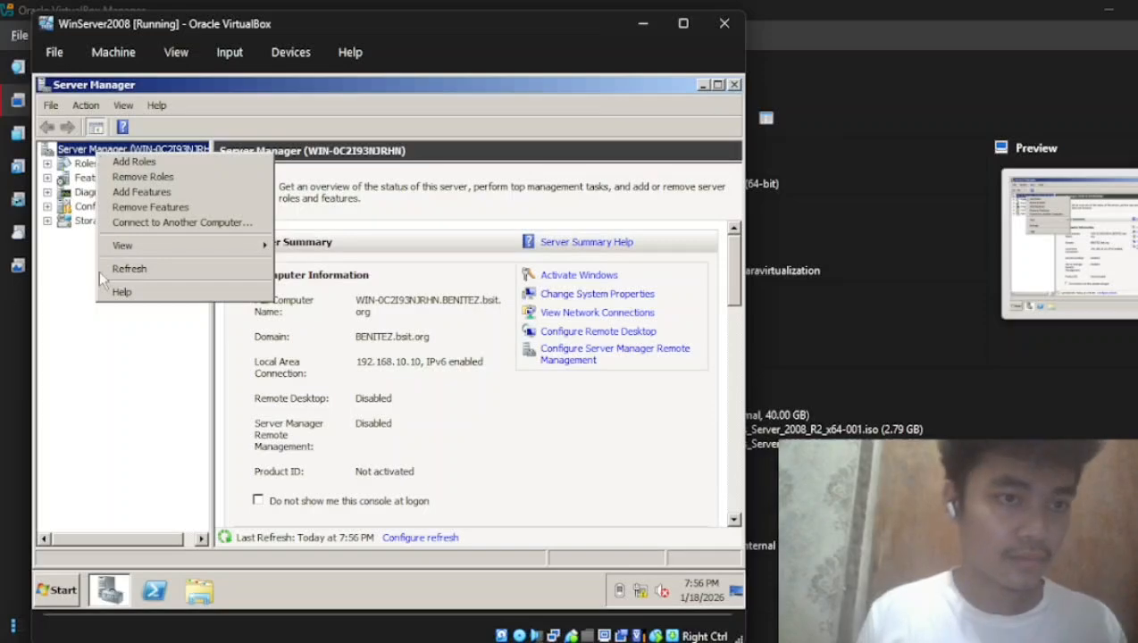
Step: Examine the new domain and its default containers in Active Directory Users and Computers, then close the console
left_click(57, 589)
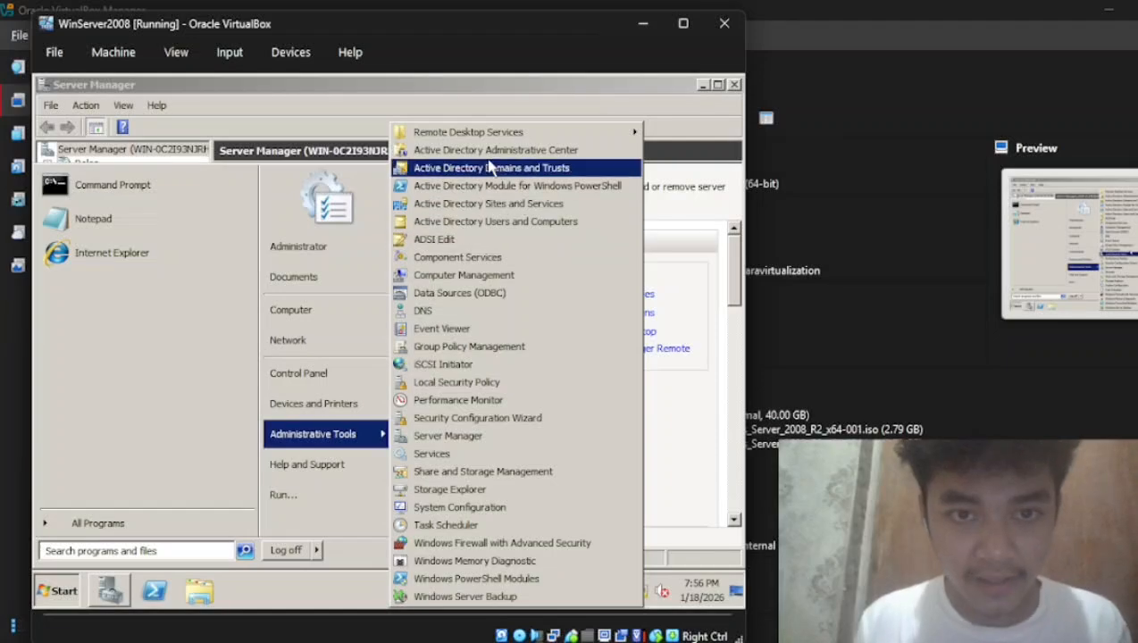
left_click(479, 223)
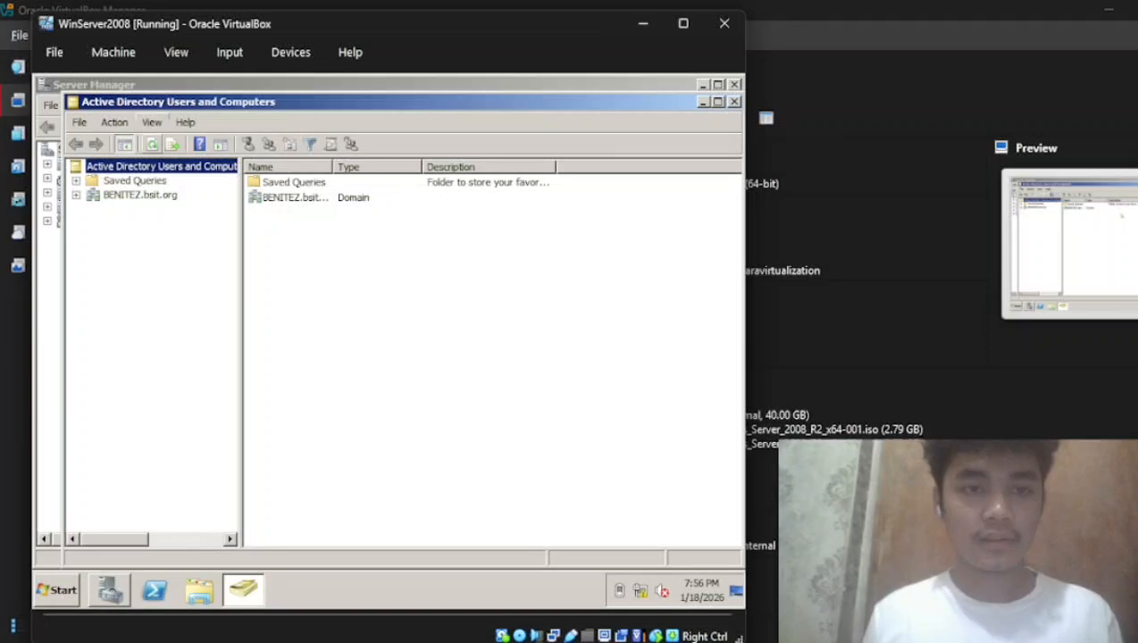
left_click(148, 198)
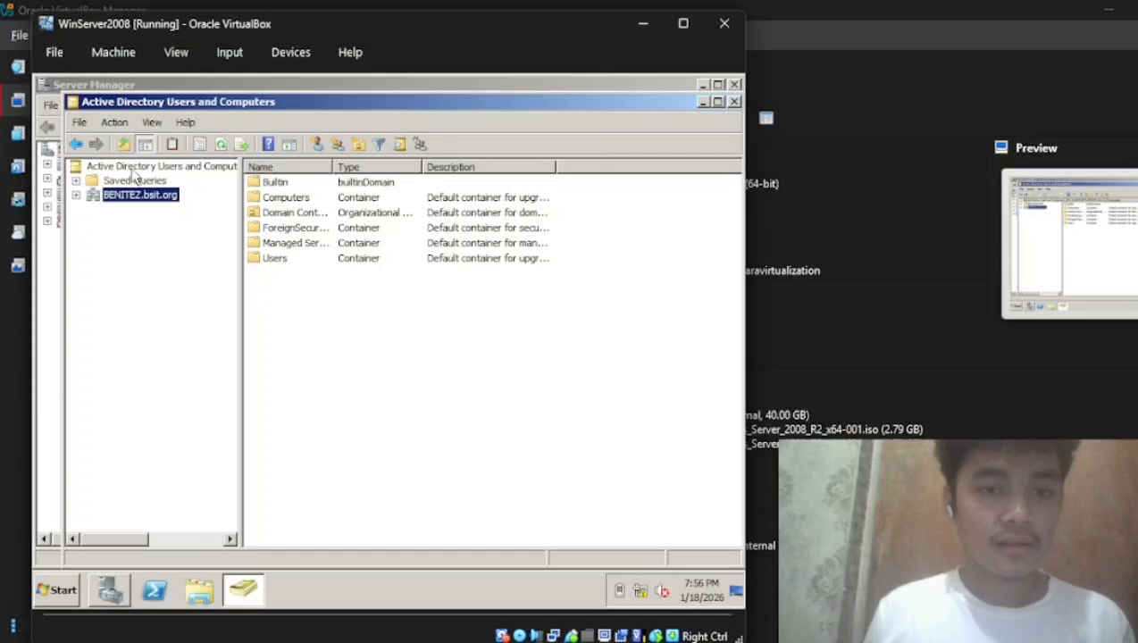
left_click(134, 167)
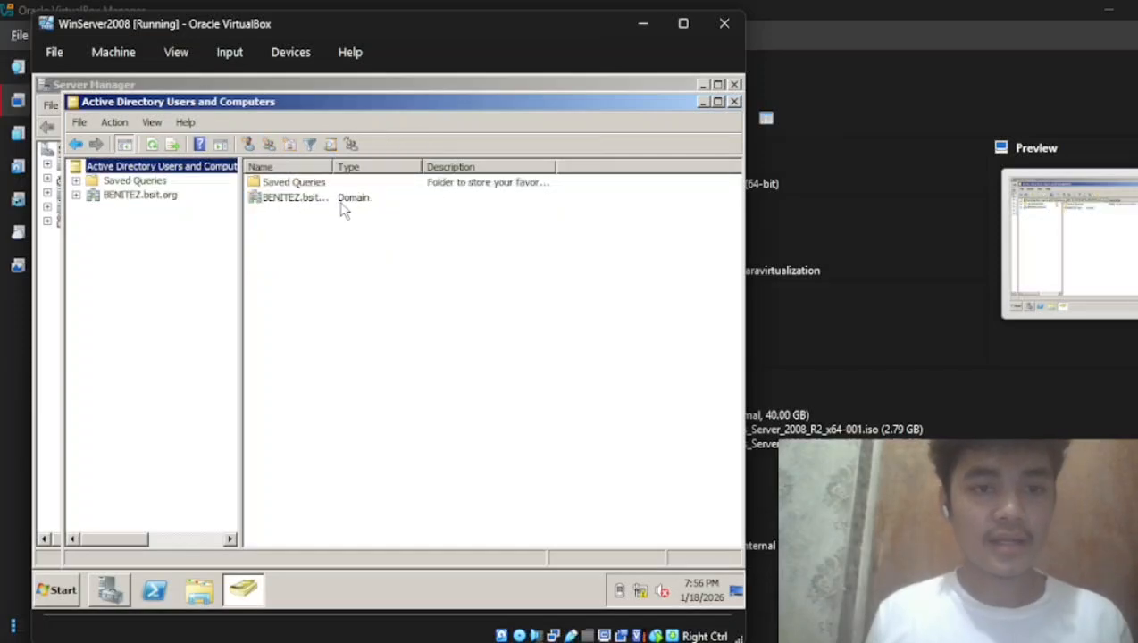
left_click(341, 200)
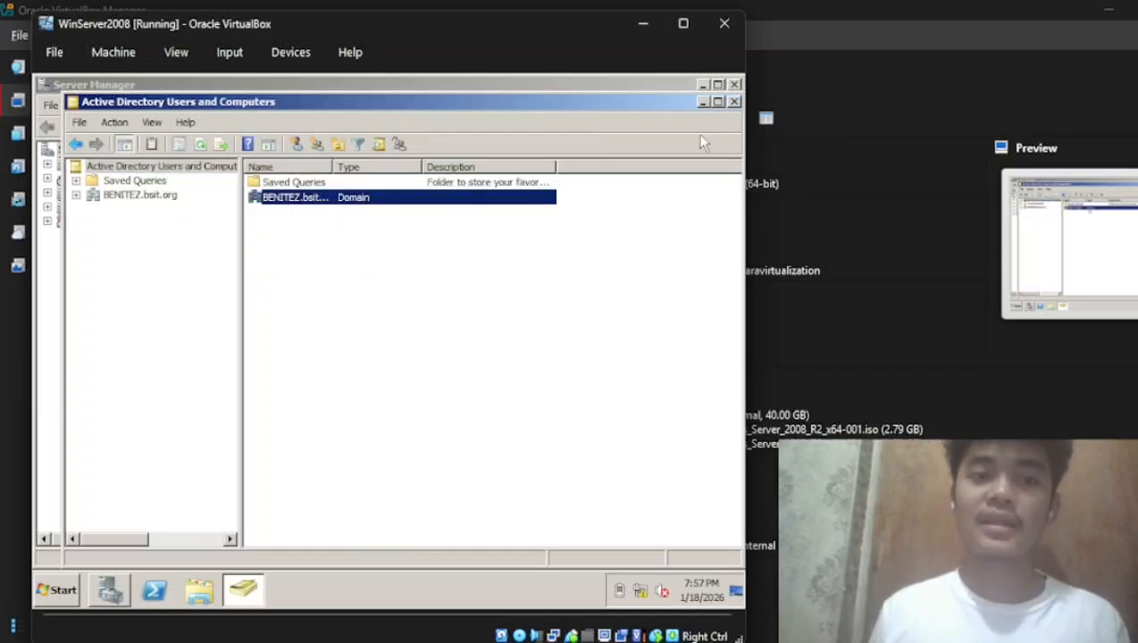
left_click(733, 103)
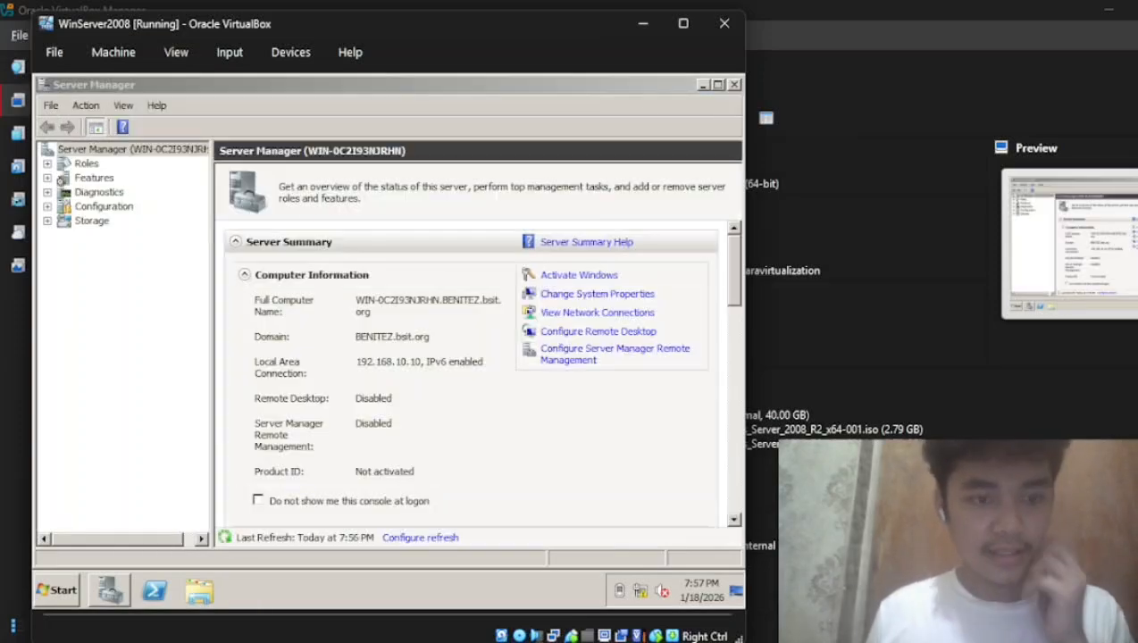
Step: Open the DNS console from the server's Administrative Tools and examine the server's forward lookup zones for the new domain
left_click(61, 590)
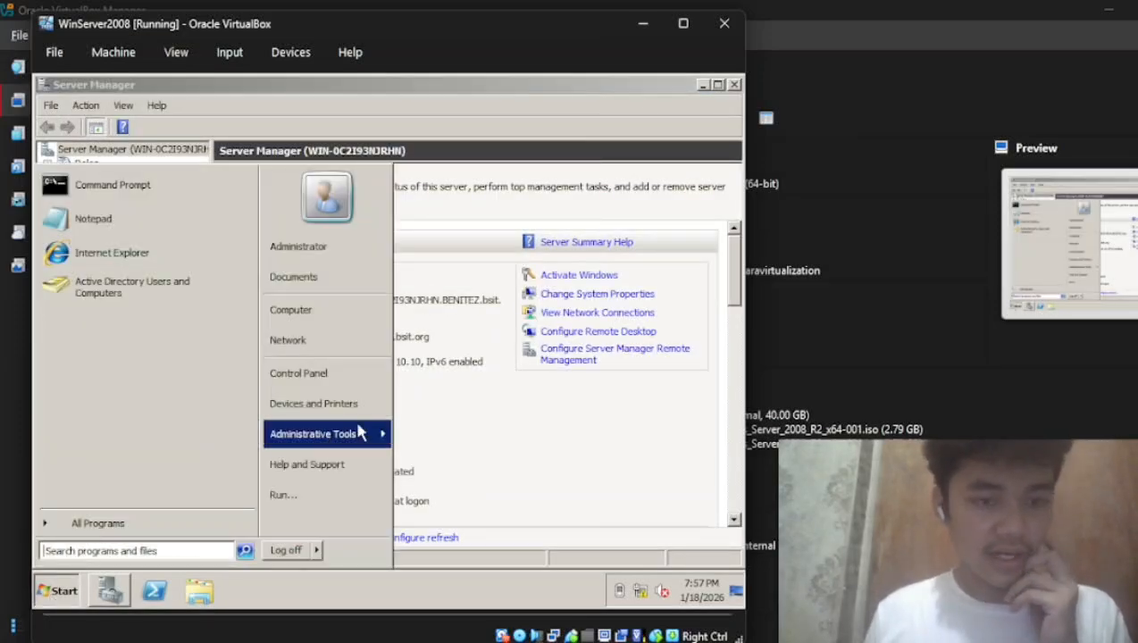
mouse_move(376, 436)
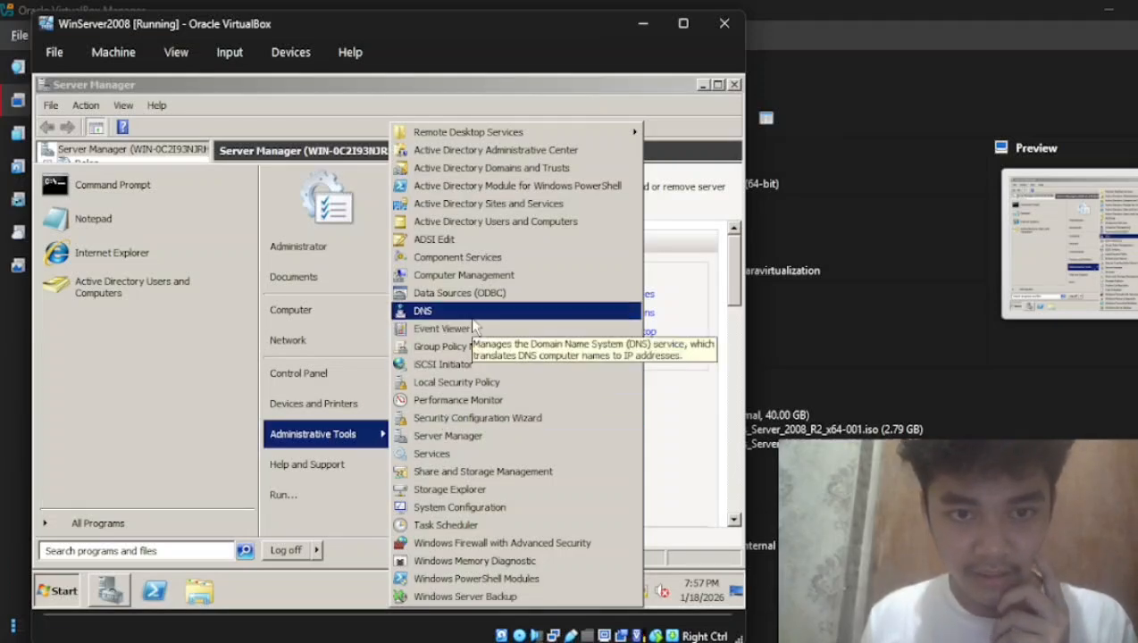
left_click(458, 316)
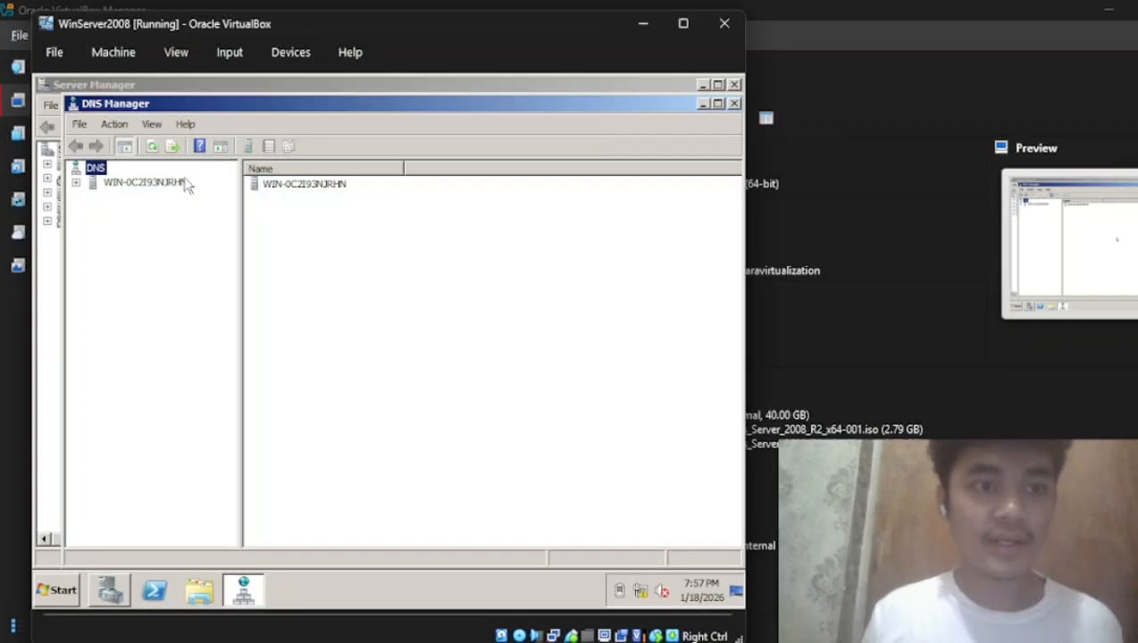
left_click(184, 184)
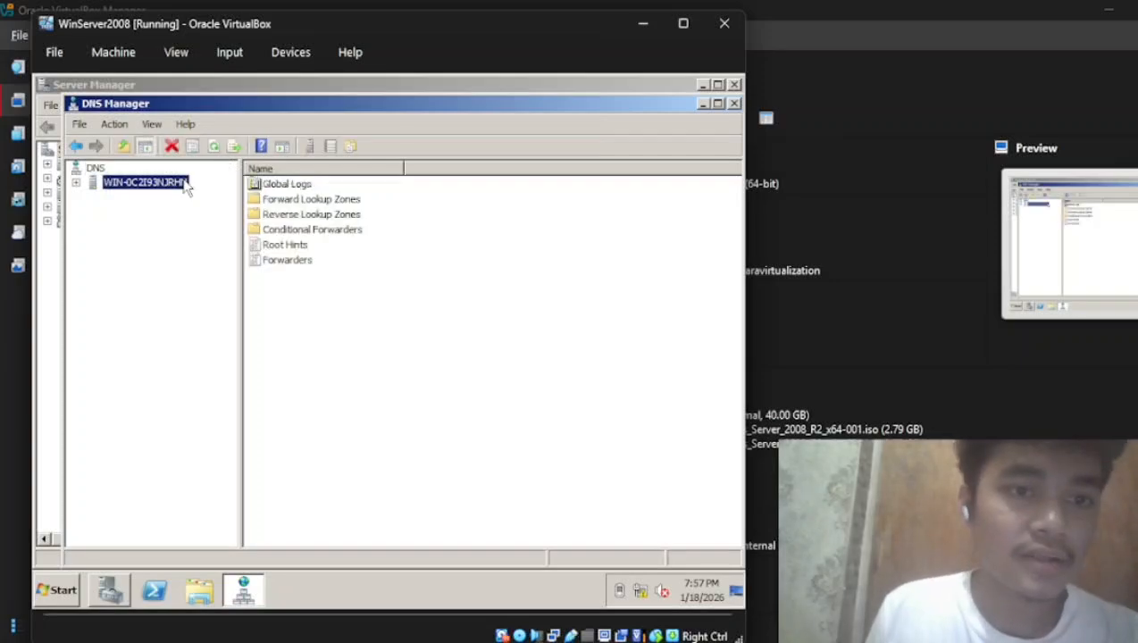
left_click(277, 217)
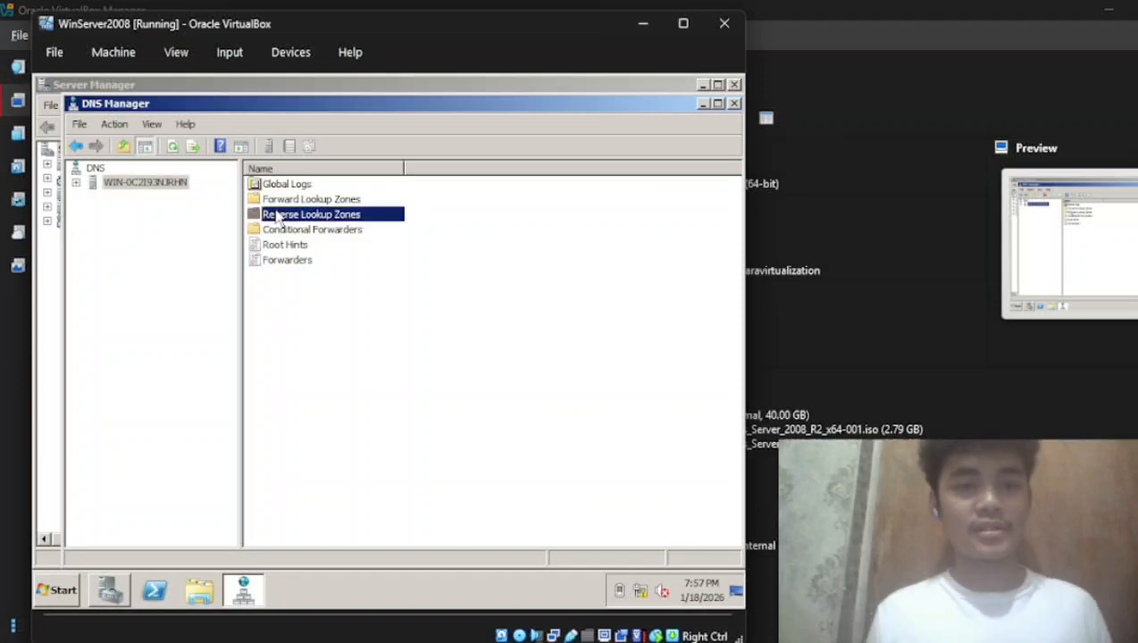
double_click(255, 200)
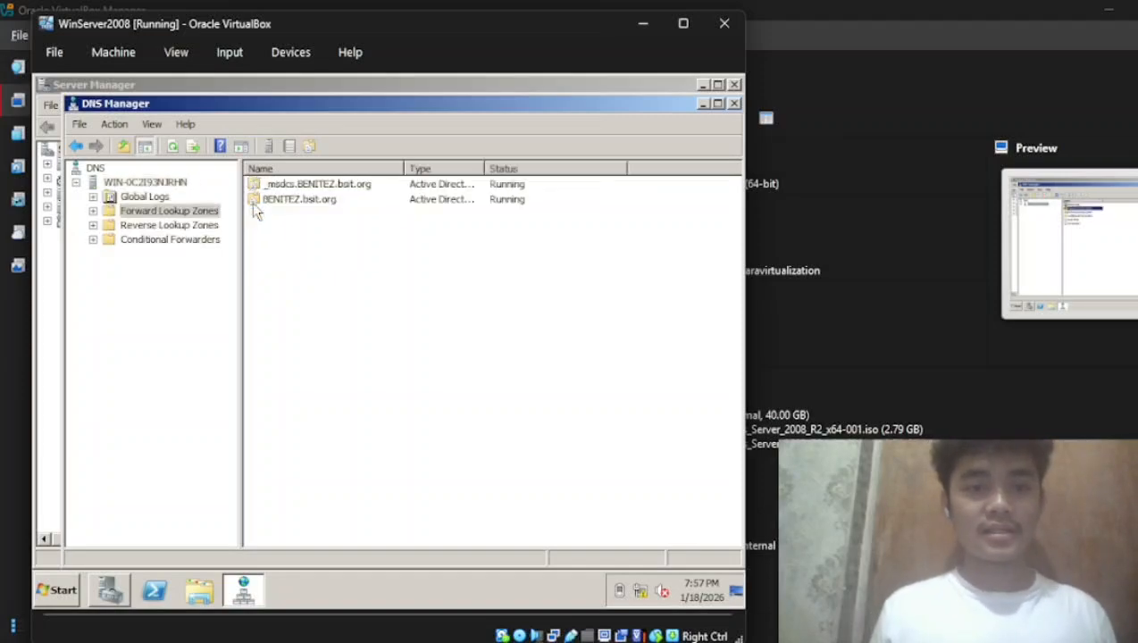
left_click(298, 200)
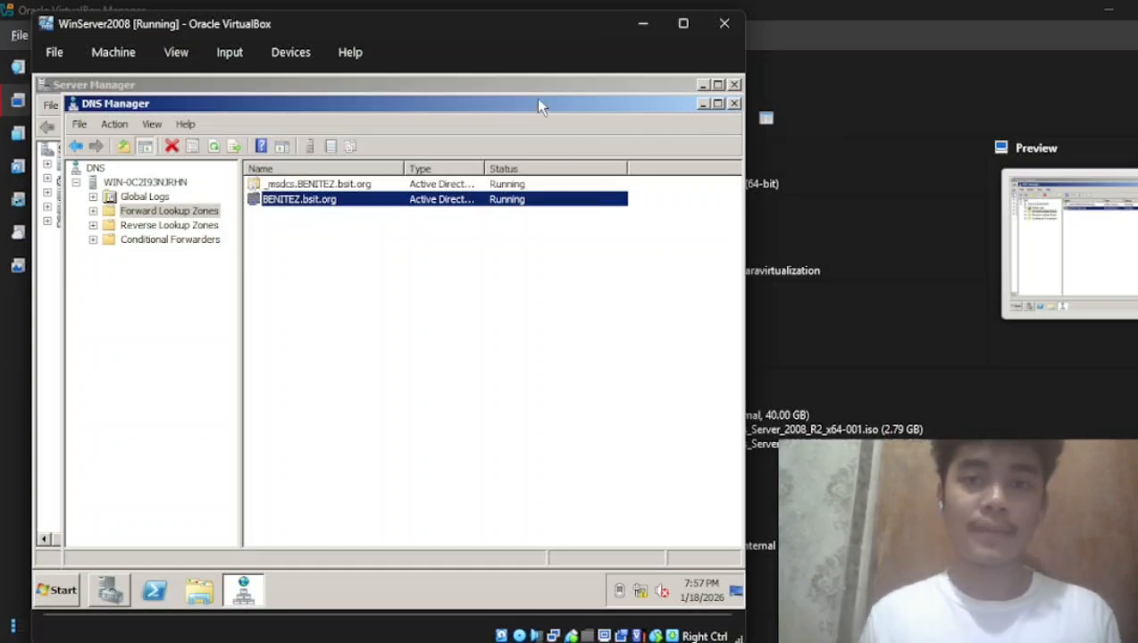
Step: Examine the Active Directory Domain Services and DNS Server roles in Server Manager, then close Server Manager
left_click(569, 87)
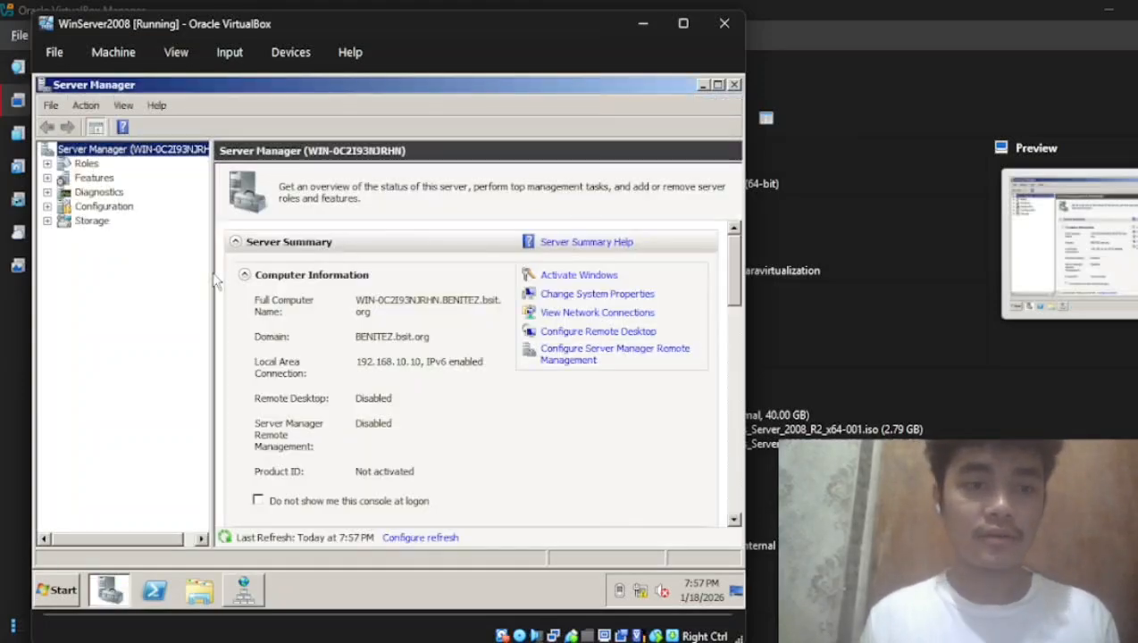
left_click(47, 163)
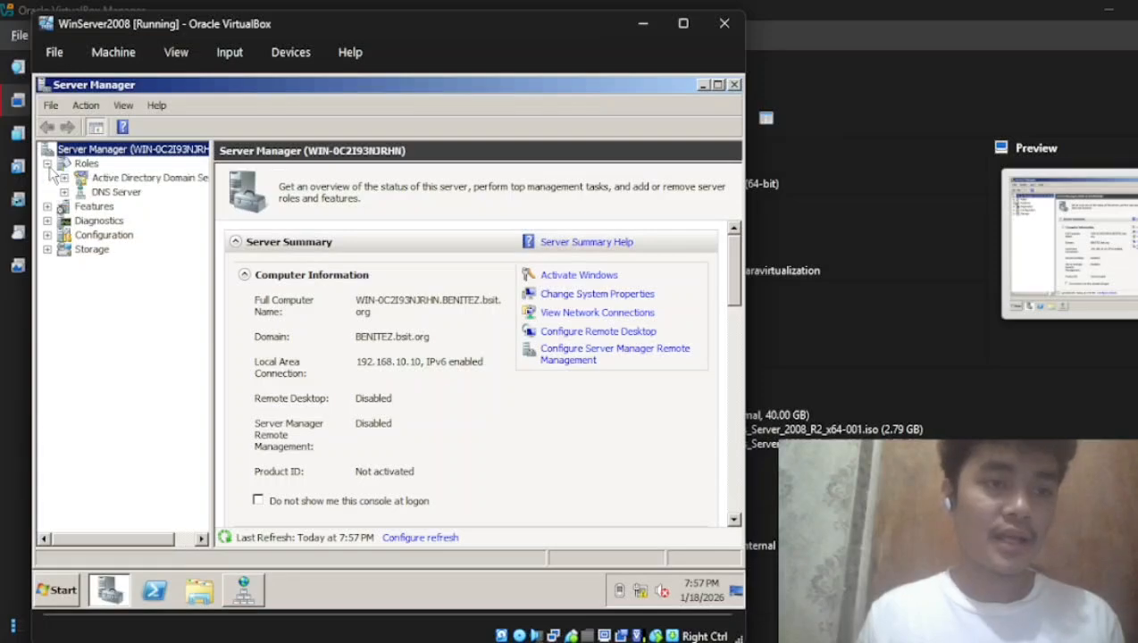
left_click(103, 180)
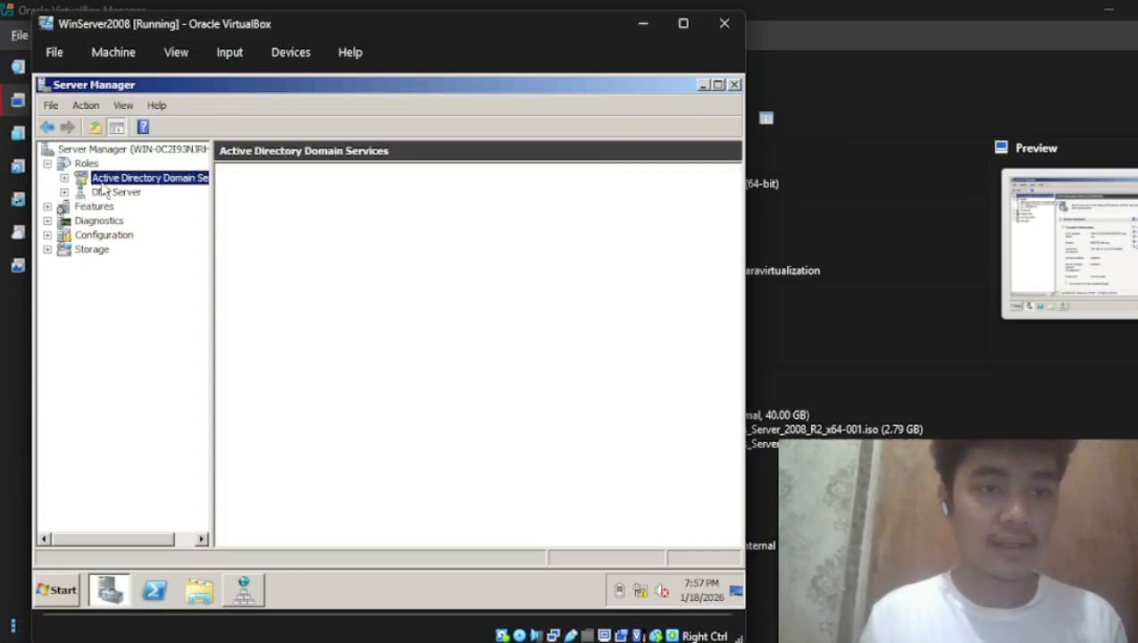
left_click(123, 194)
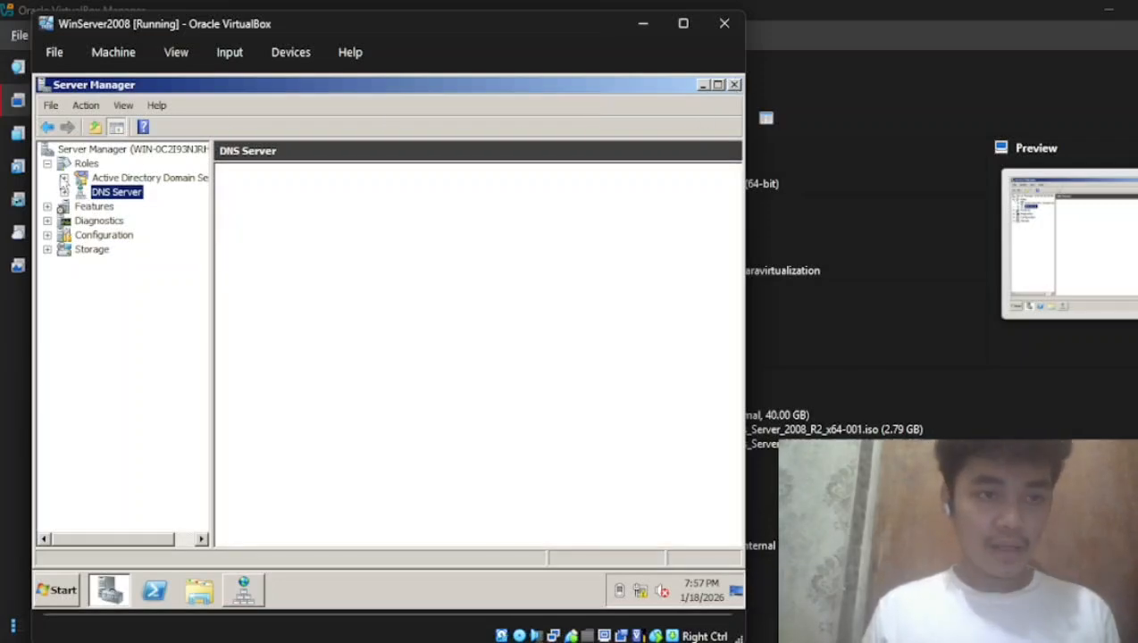
left_click(64, 178)
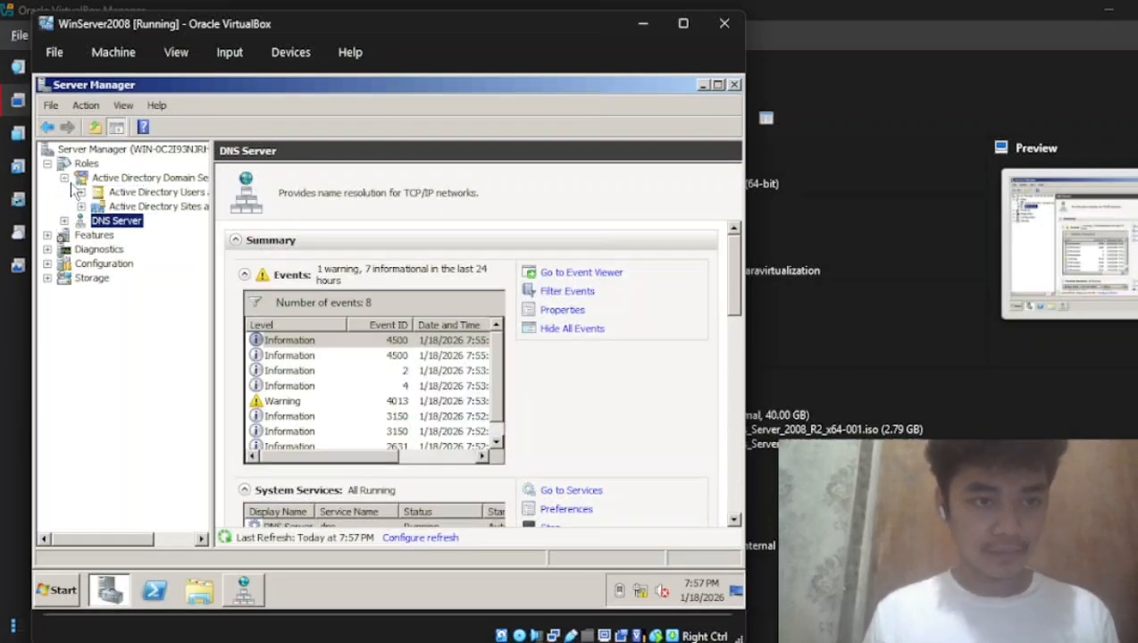
left_click(109, 193)
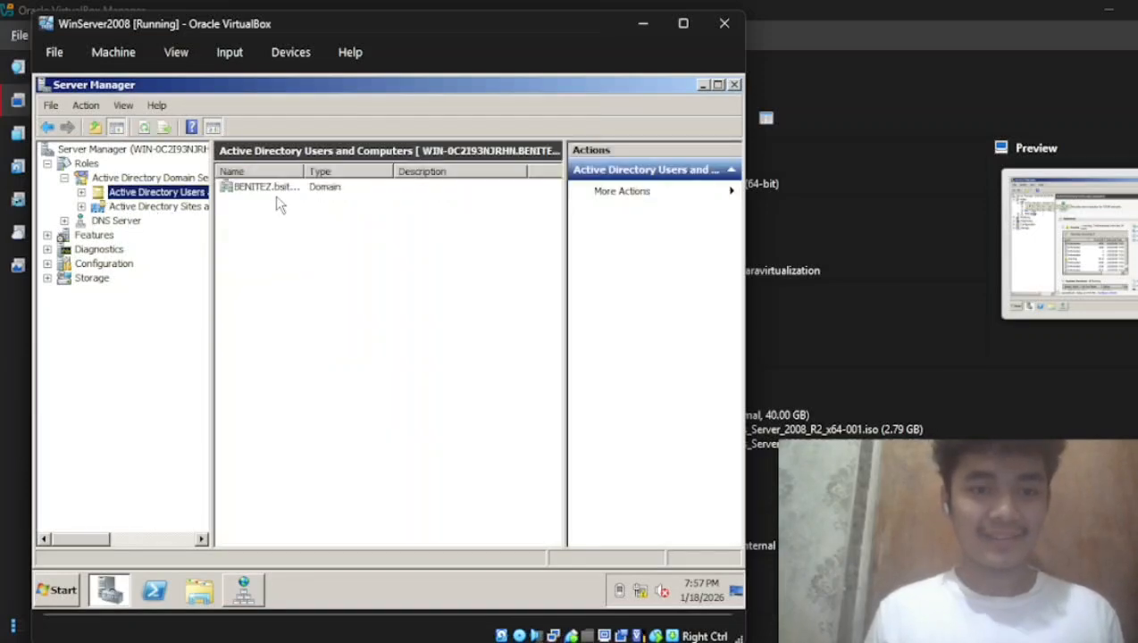
left_click(258, 189)
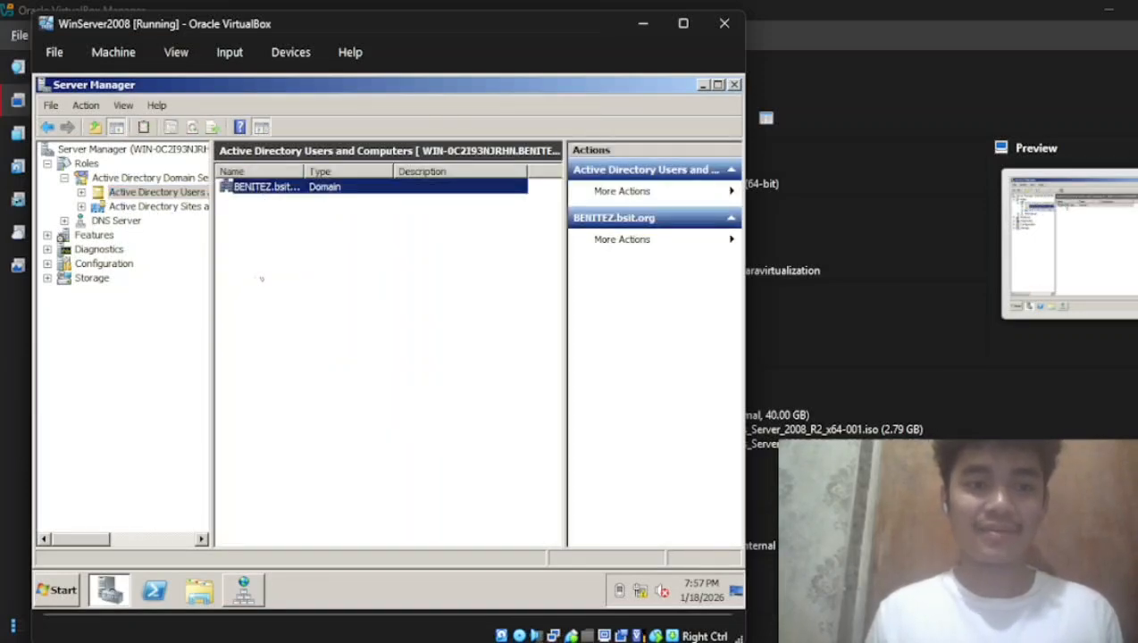
left_click(105, 222)
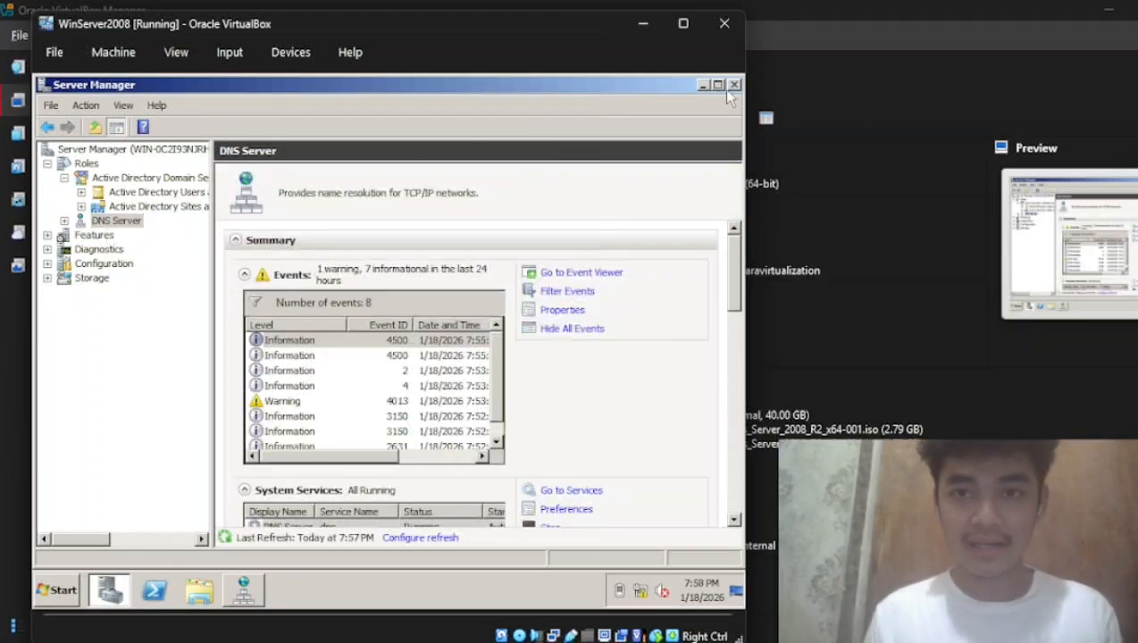
left_click(733, 86)
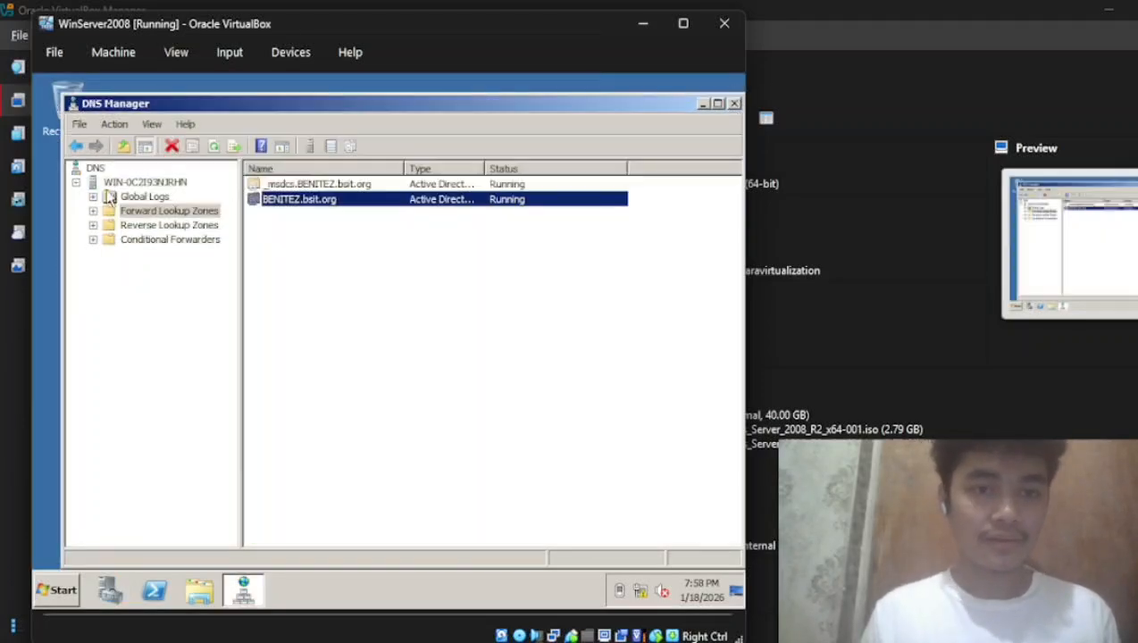
Step: Examine the records in the new domain's forward lookup zone, then close DNS Manager
double_click(286, 205)
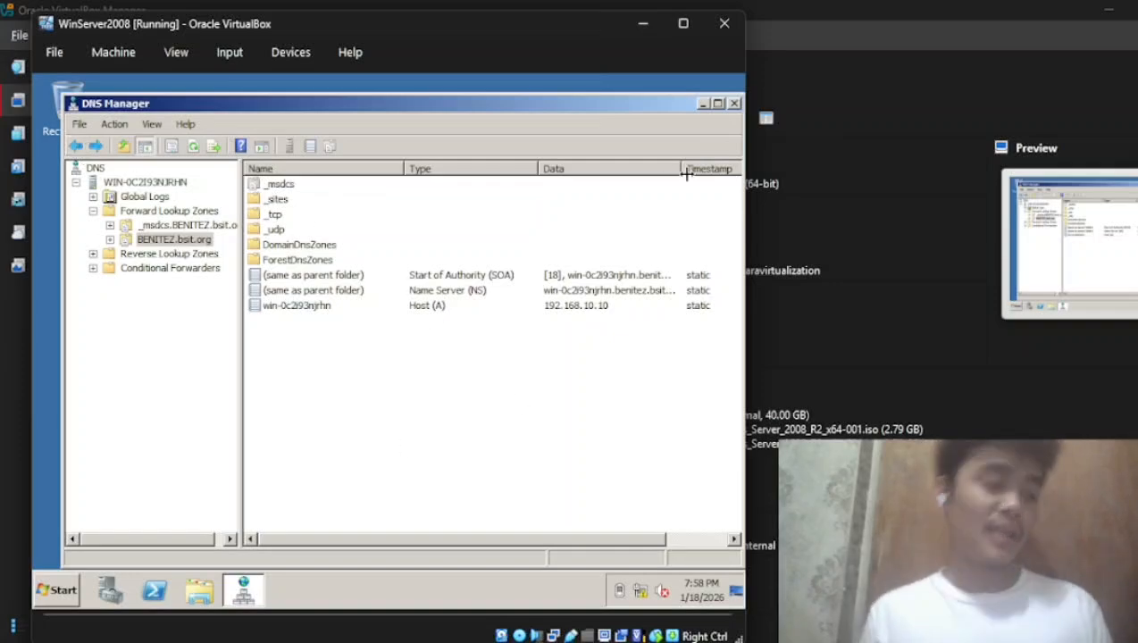
left_click(734, 104)
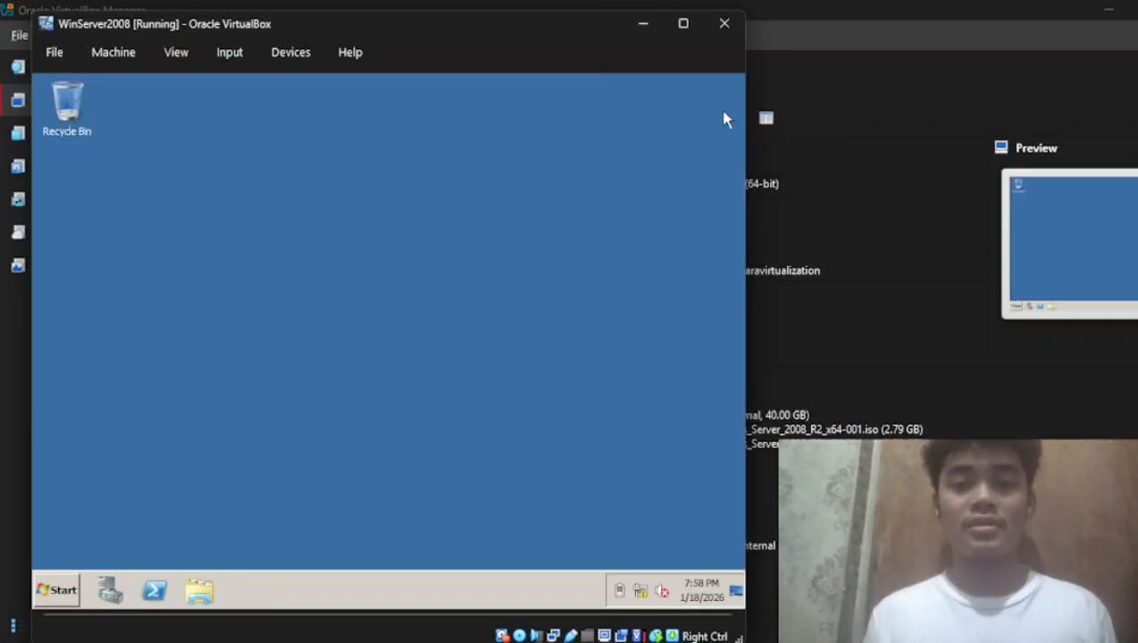
Step: Log off the Administrator session on the server
left_click(57, 590)
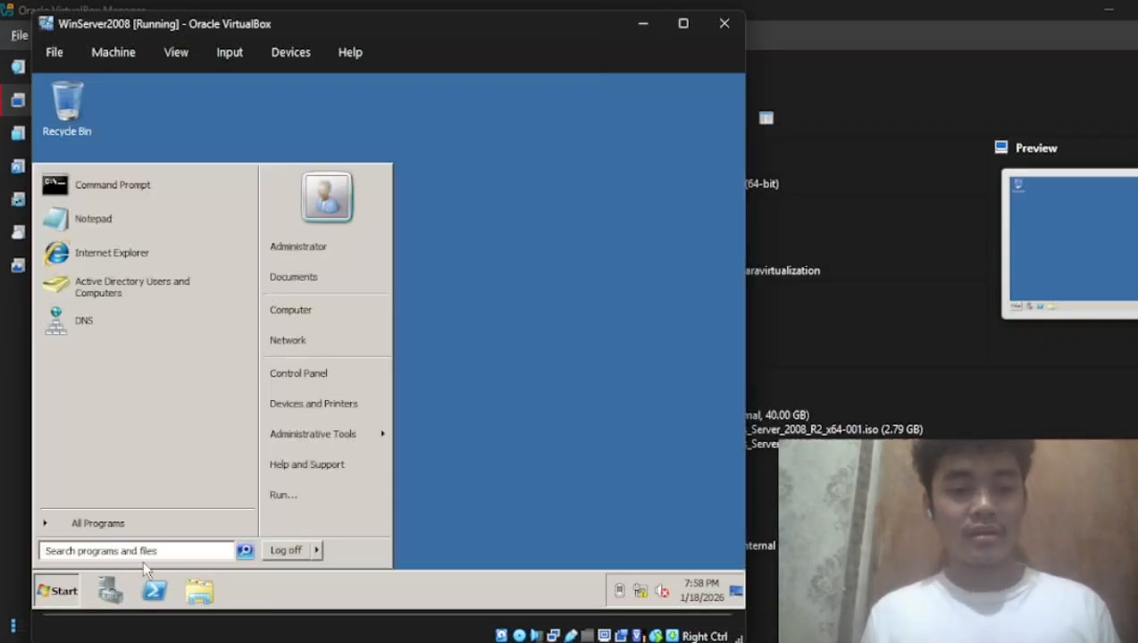
left_click(291, 552)
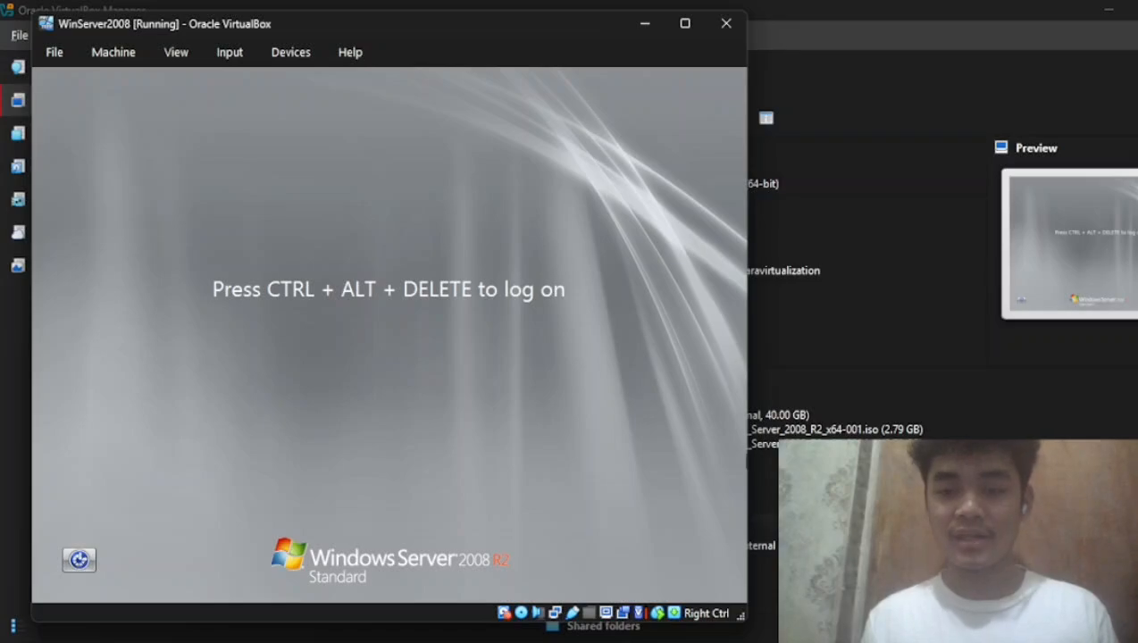
mouse_move(779, 641)
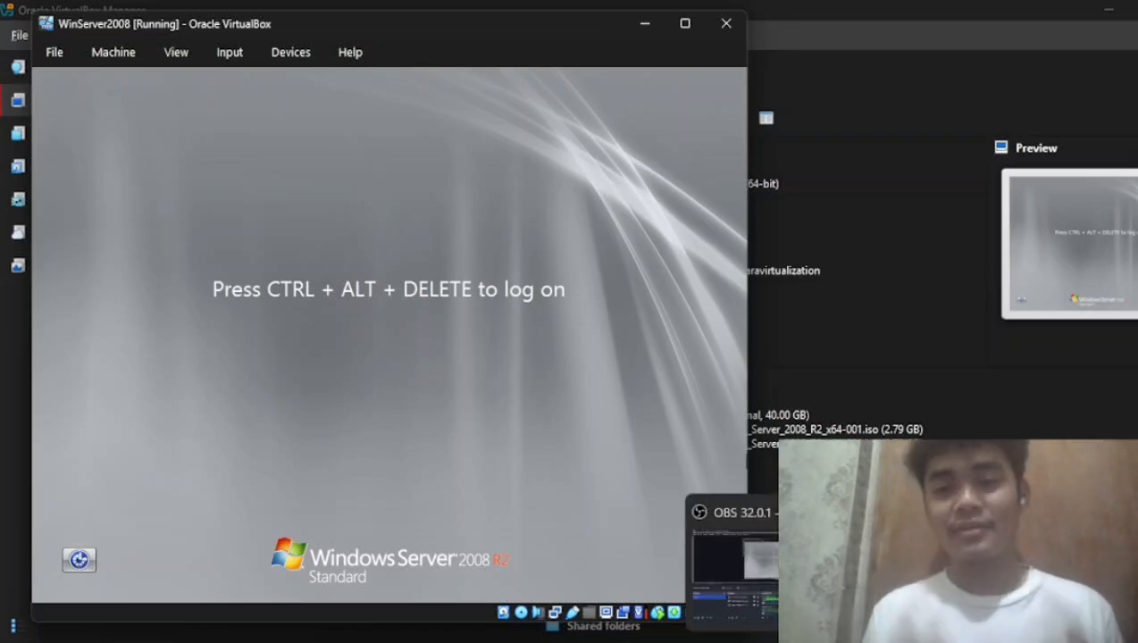
left_click(778, 641)
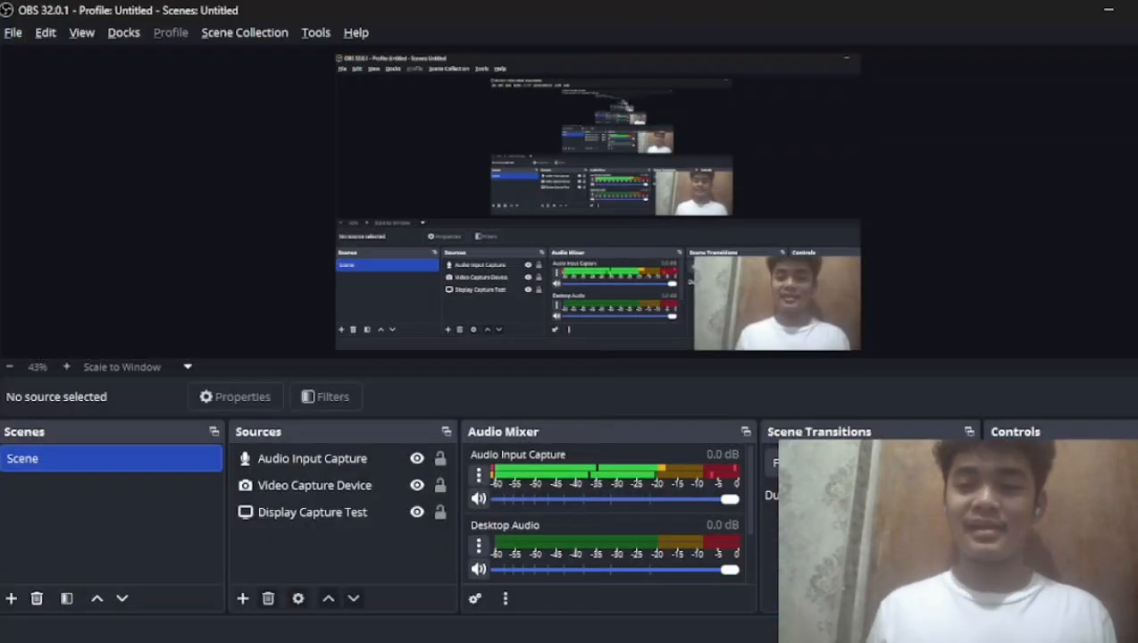